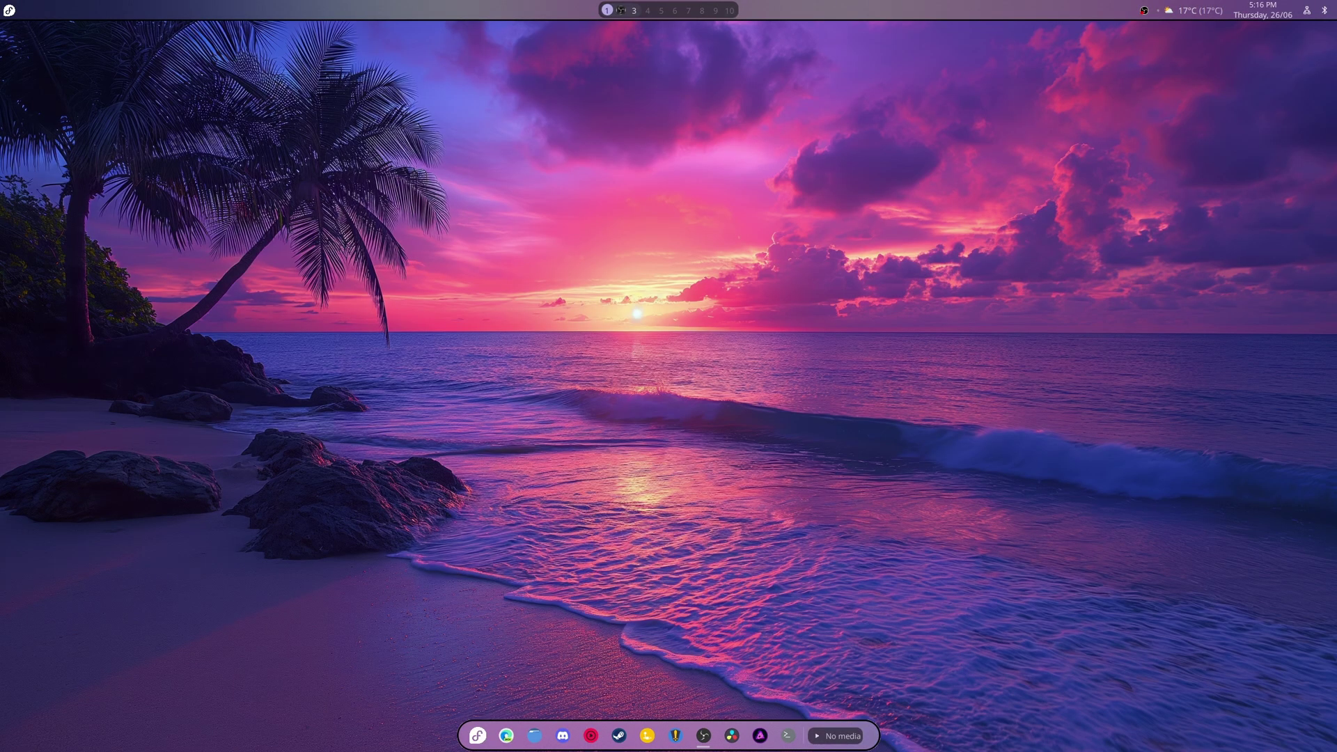
- Open a terminal and return to the home directory with cd
click(788, 736)
text(fas)
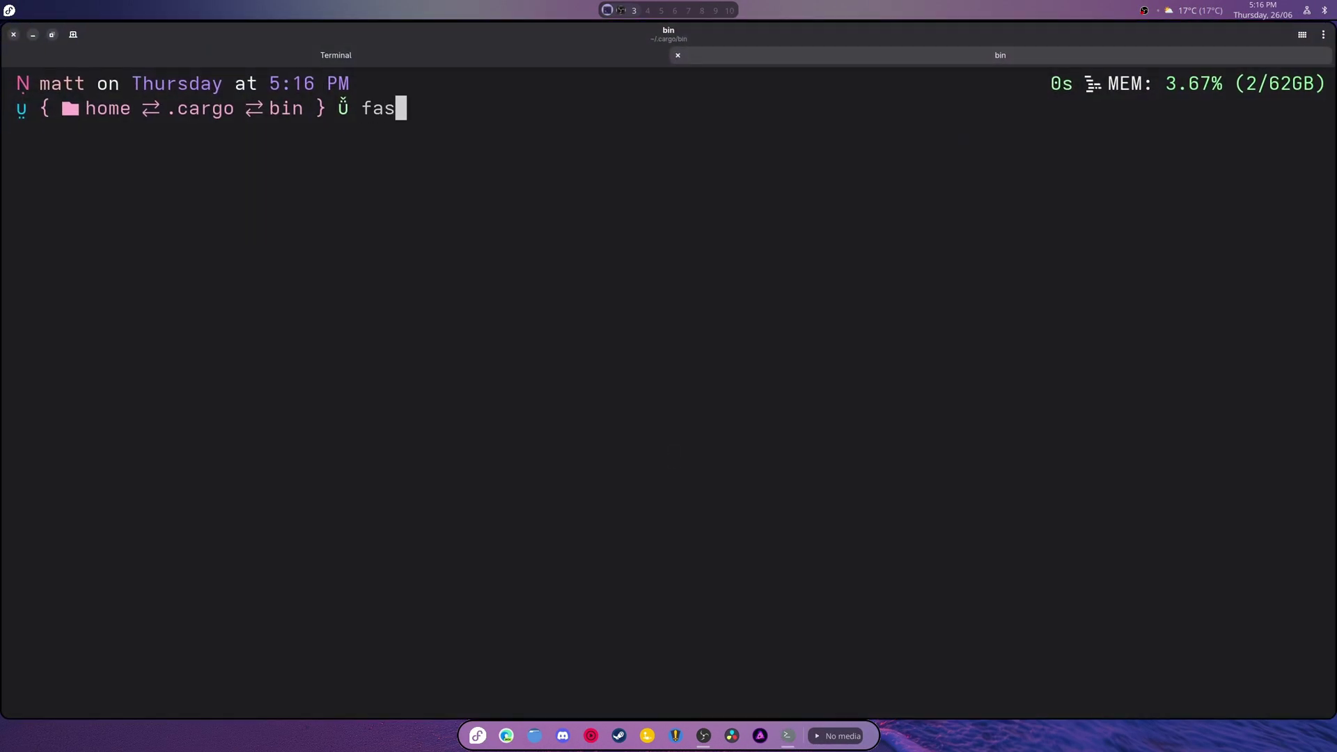
key(BackSpace)
key(BackSpace)
key(BackSpace)
key(BackSpace)
text(cd)
key(Return)
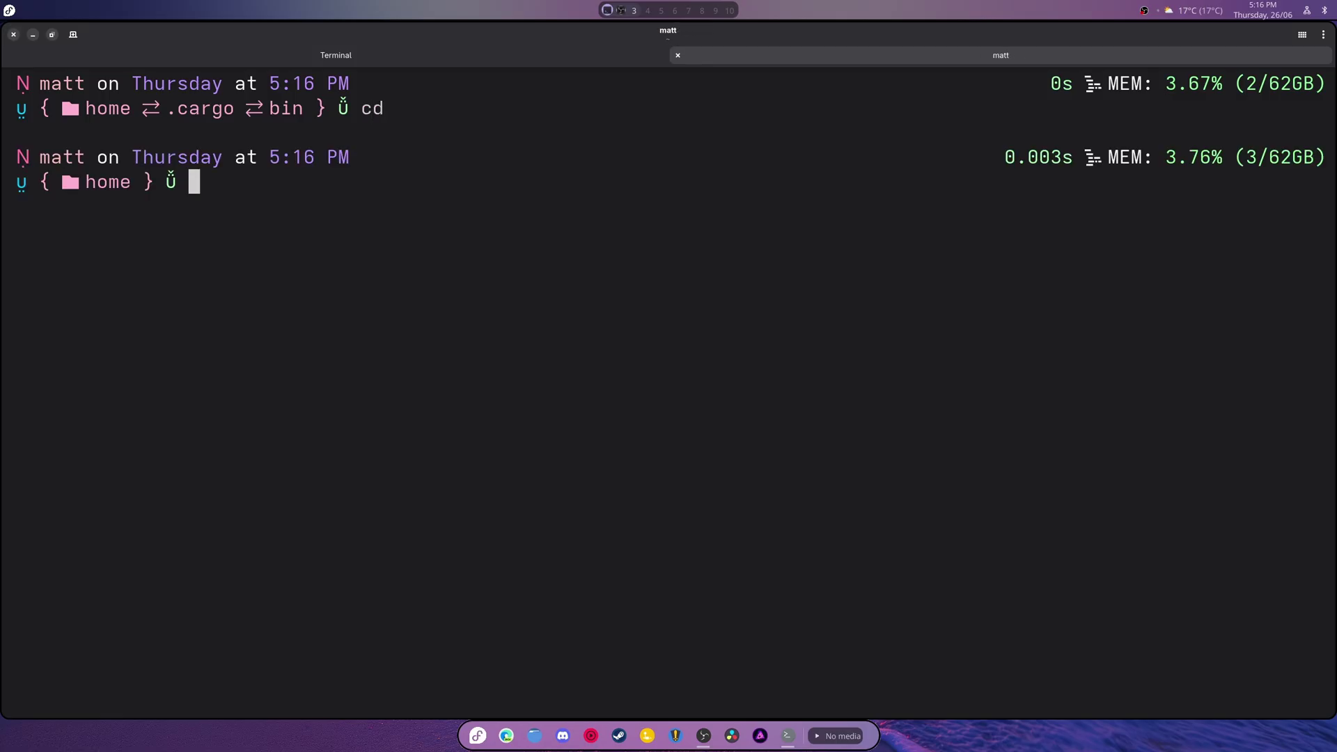
- Clear the screen and run fastfetch to print the Fedora system information
key(ctrl+l)
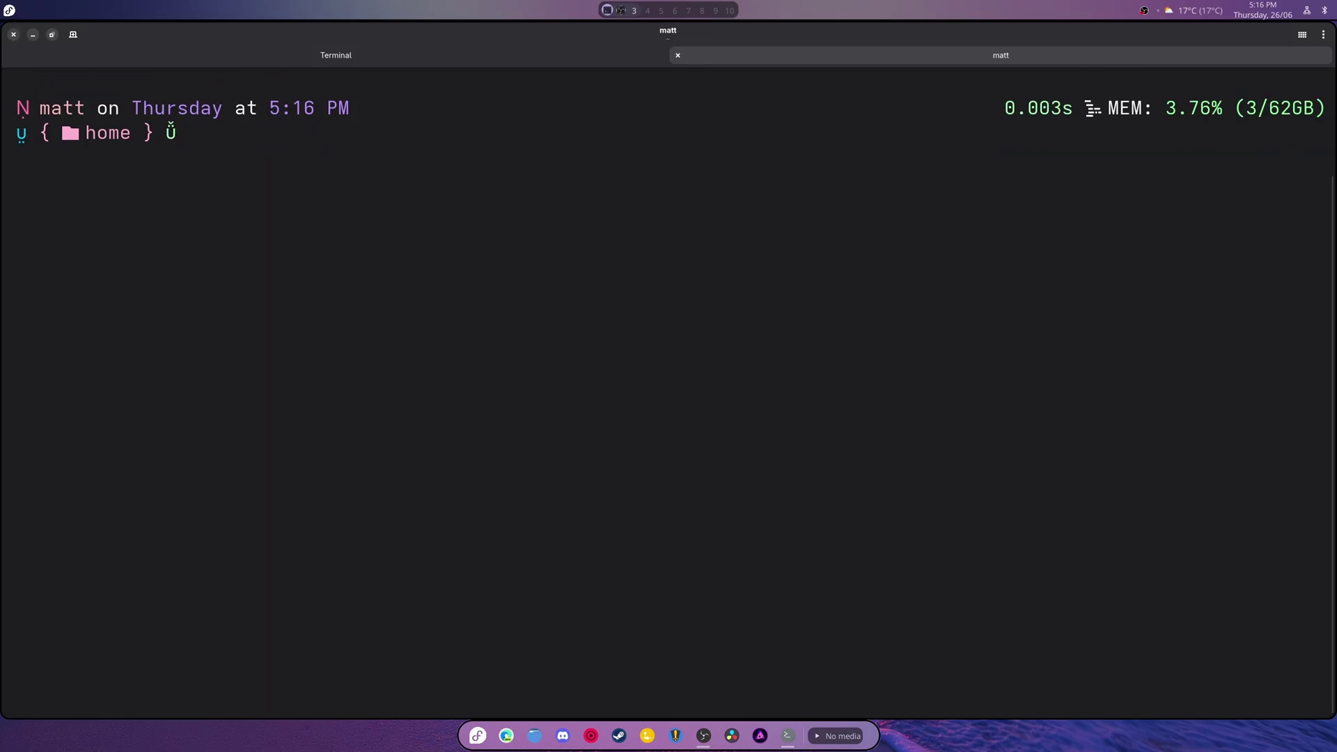
text(fas)
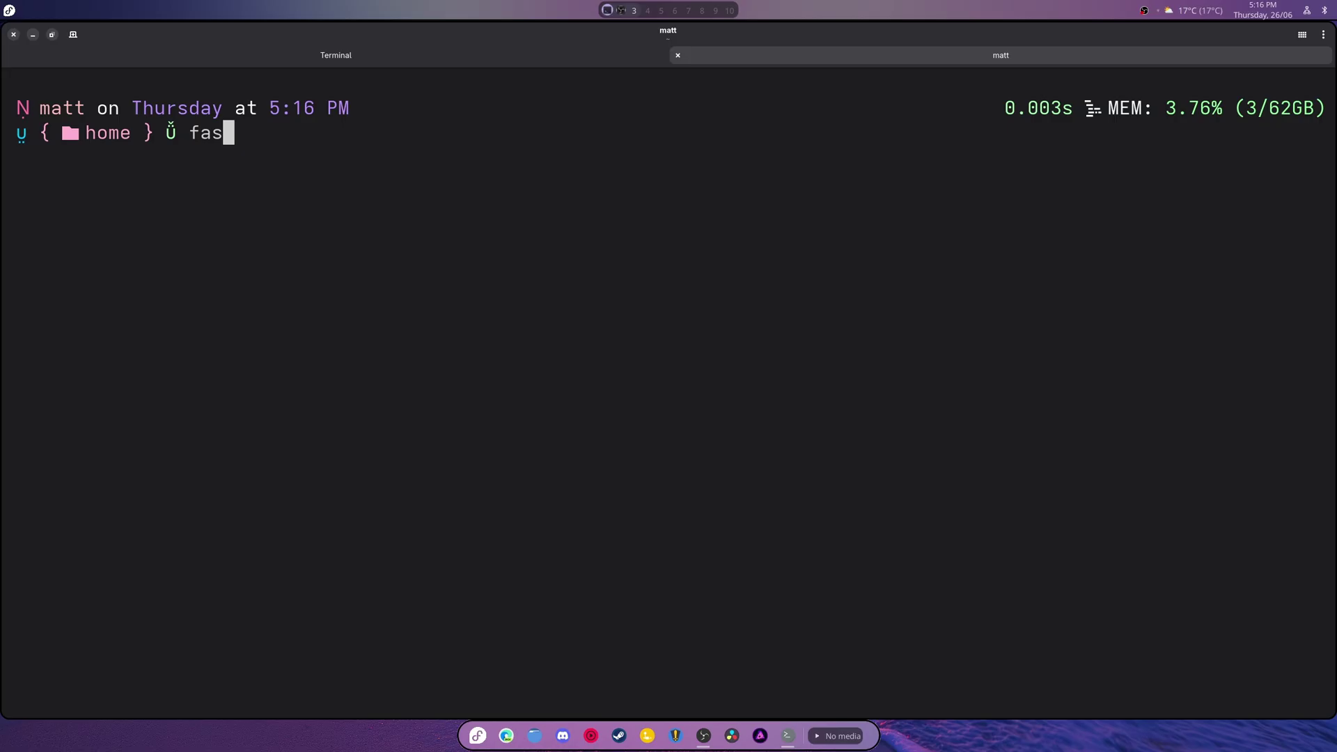
text(tfetch)
key(Return)
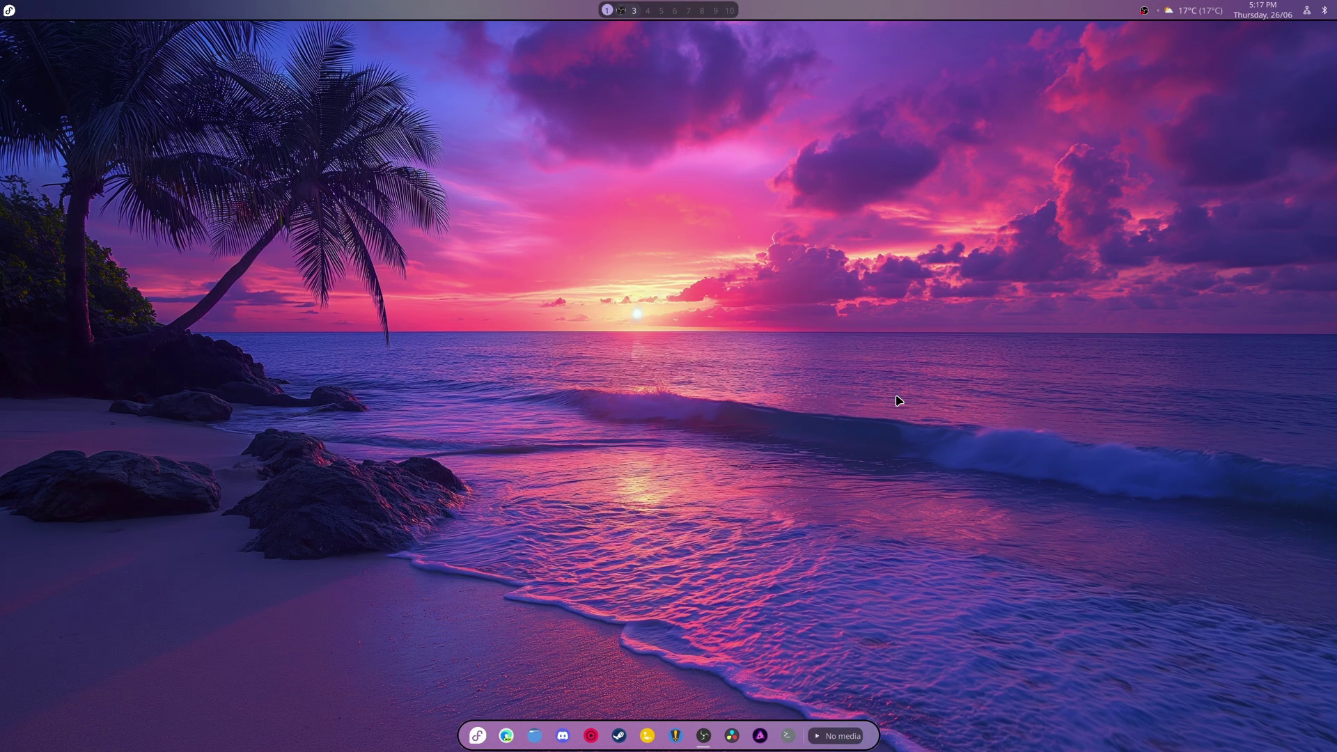
- Toggle the application launcher, then open and close the Heroic Games Launcher
click(478, 738)
click(479, 737)
click(477, 736)
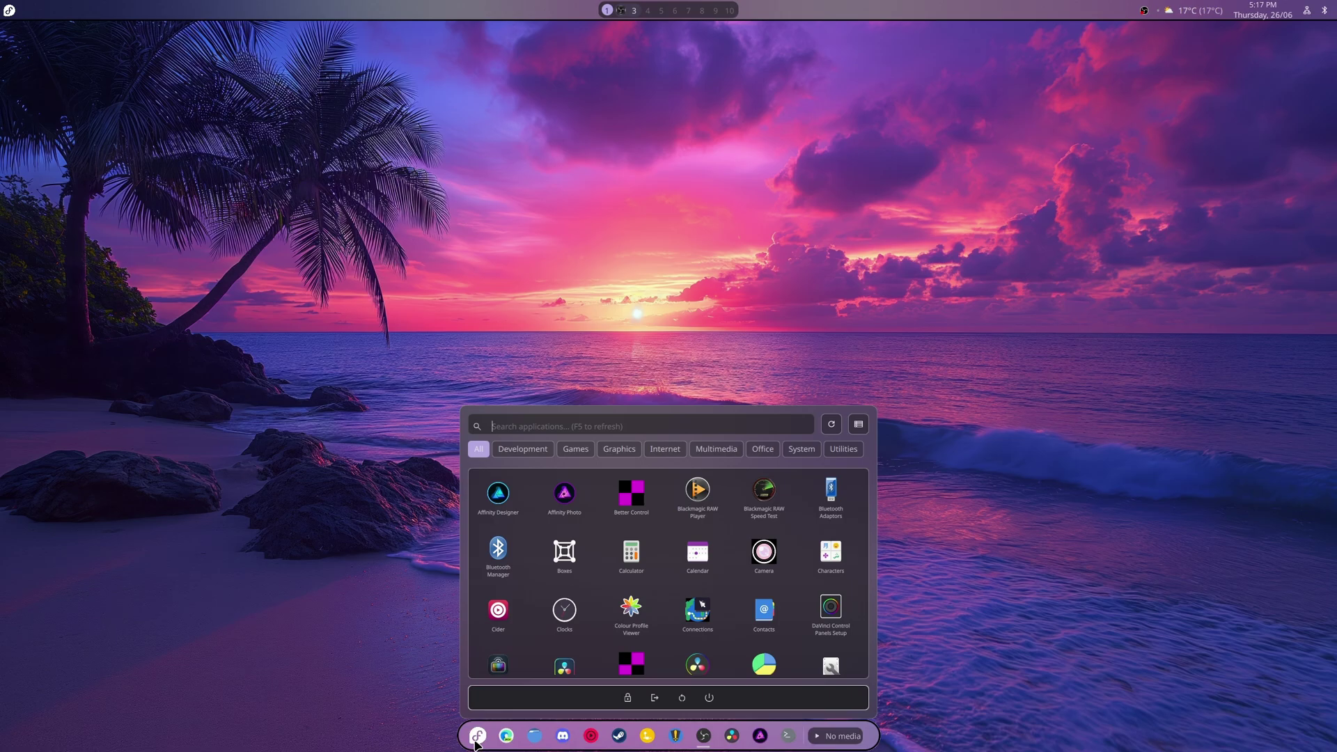
click(476, 738)
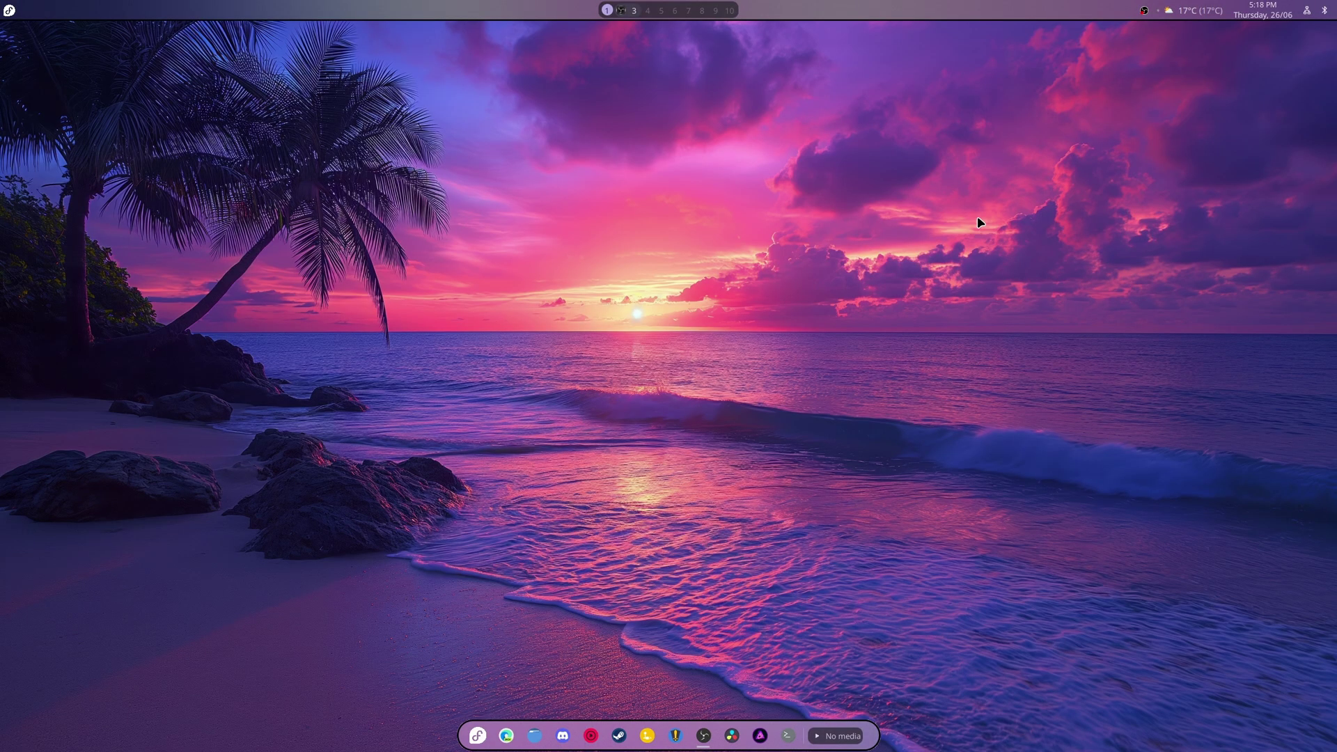
click(675, 736)
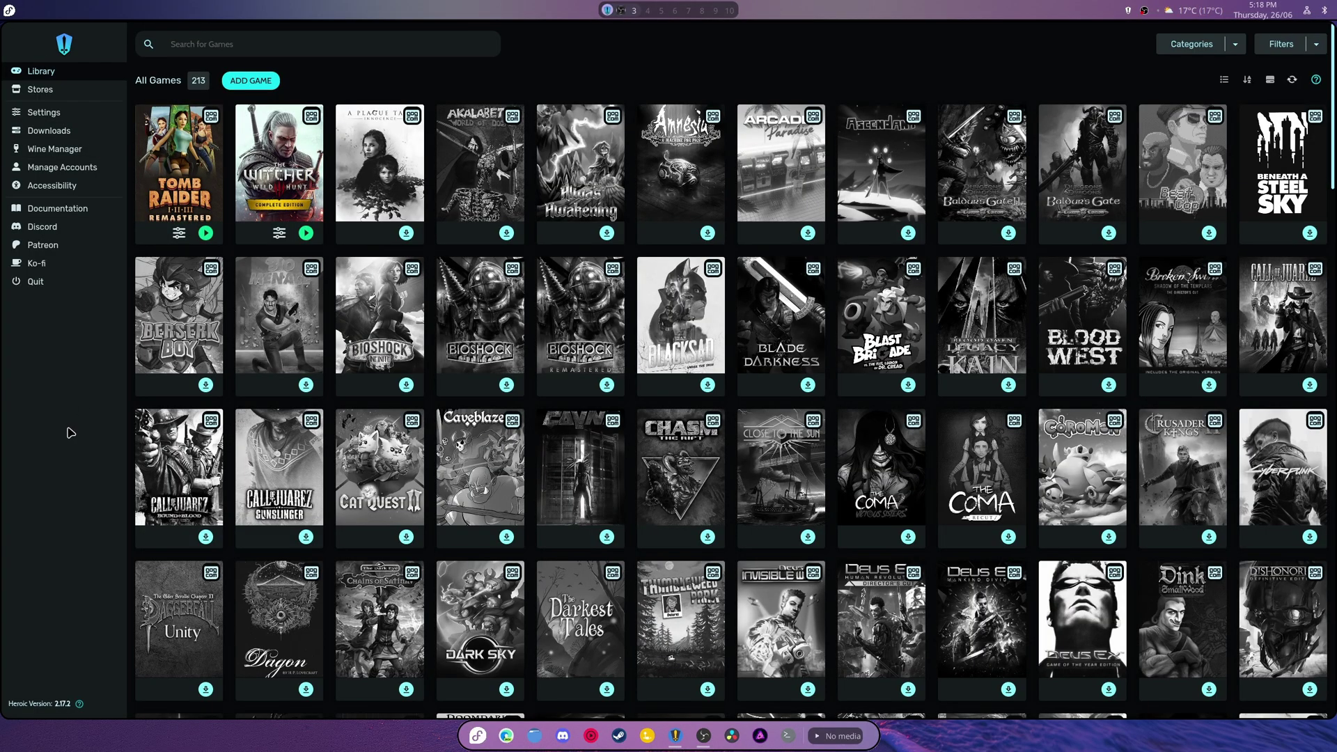
key(super+q)
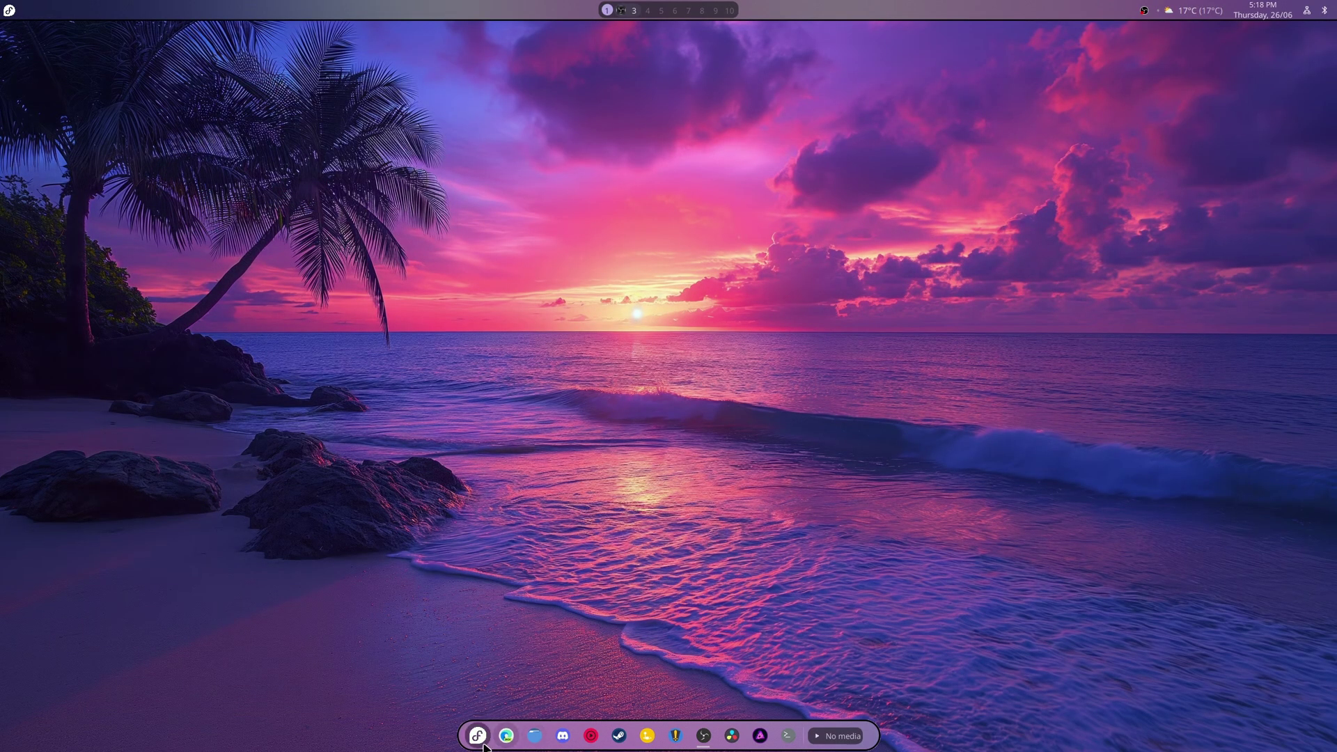
- Search 'ste' in the application launcher and start Steam
click(480, 739)
text(ste)
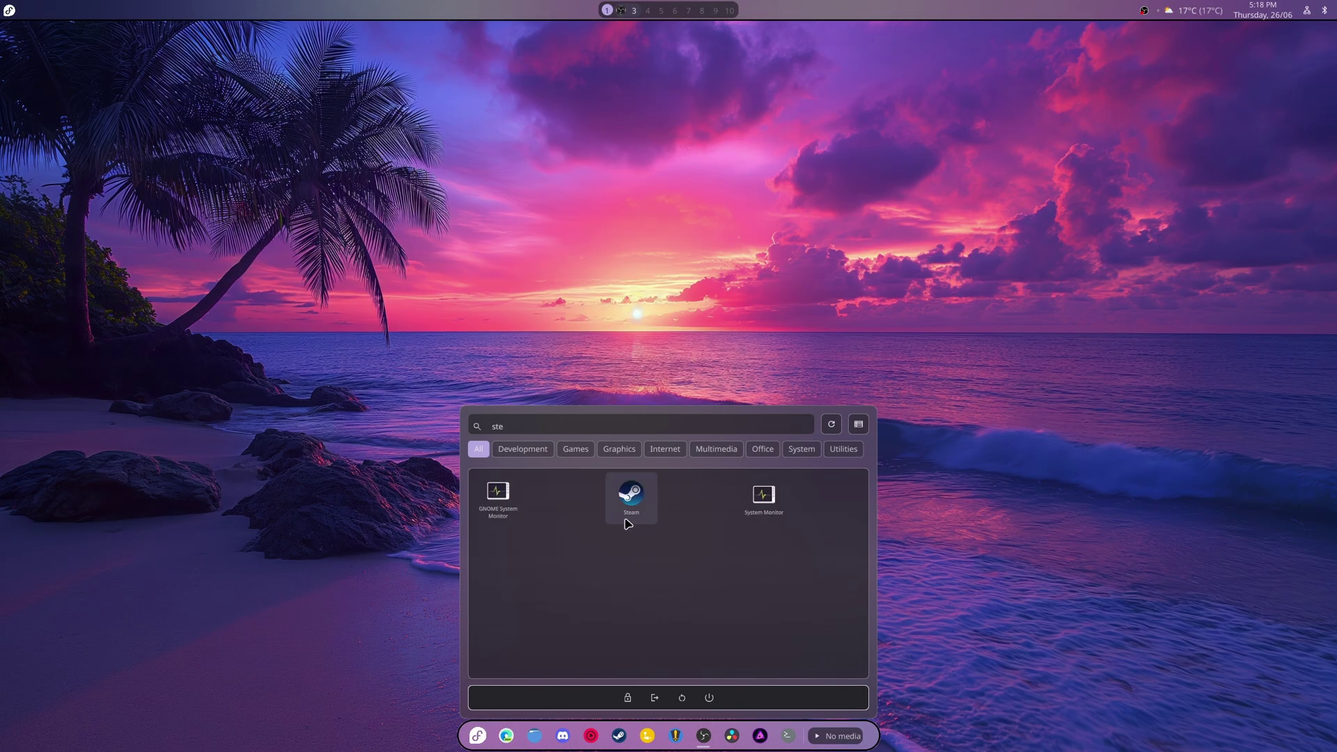
click(626, 523)
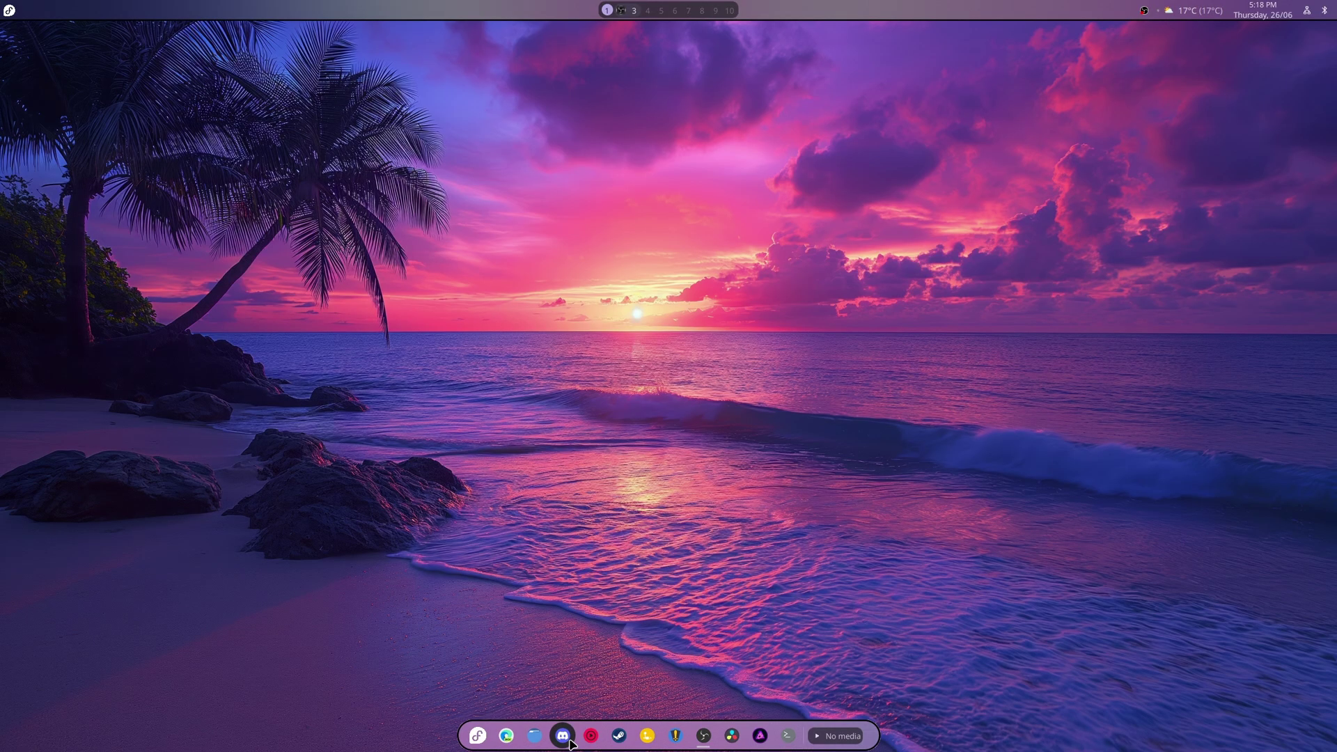
- Open a terminal and run a misspelled 'systenctl status thermld' command
click(787, 736)
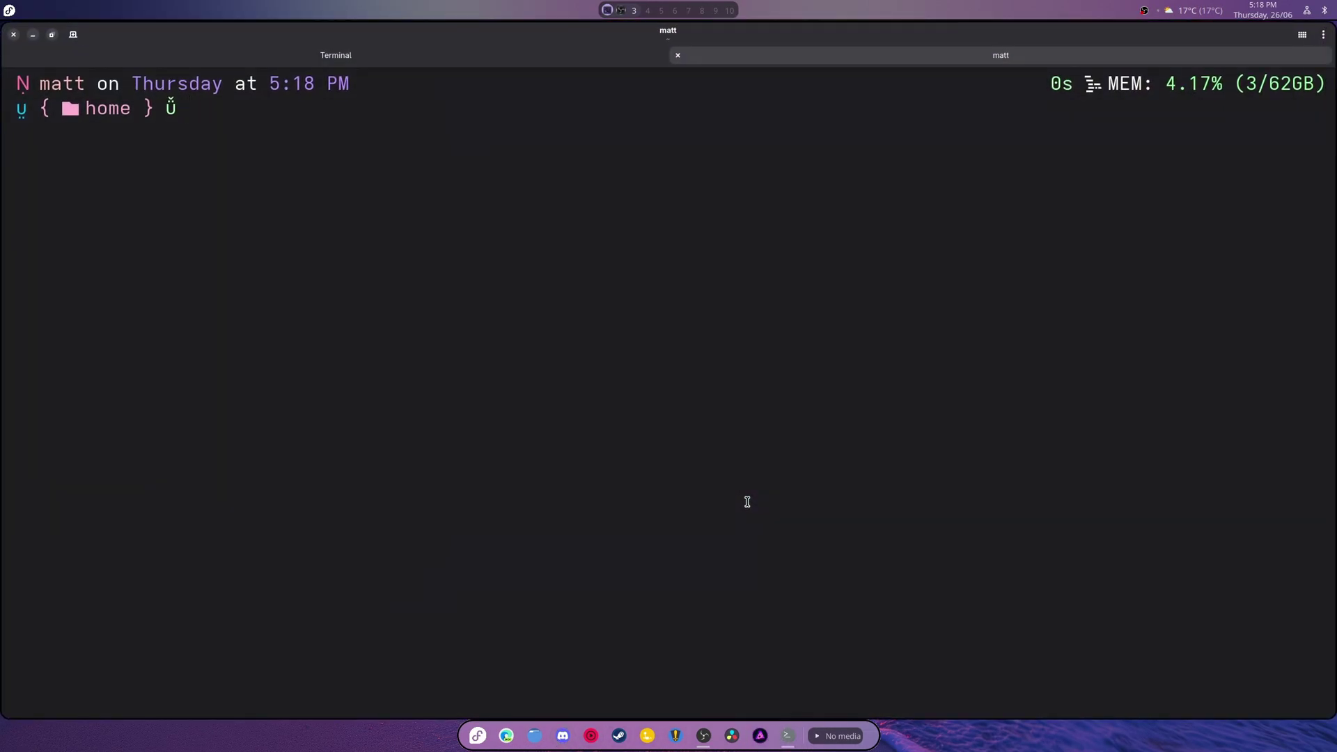
text(systenctl stat)
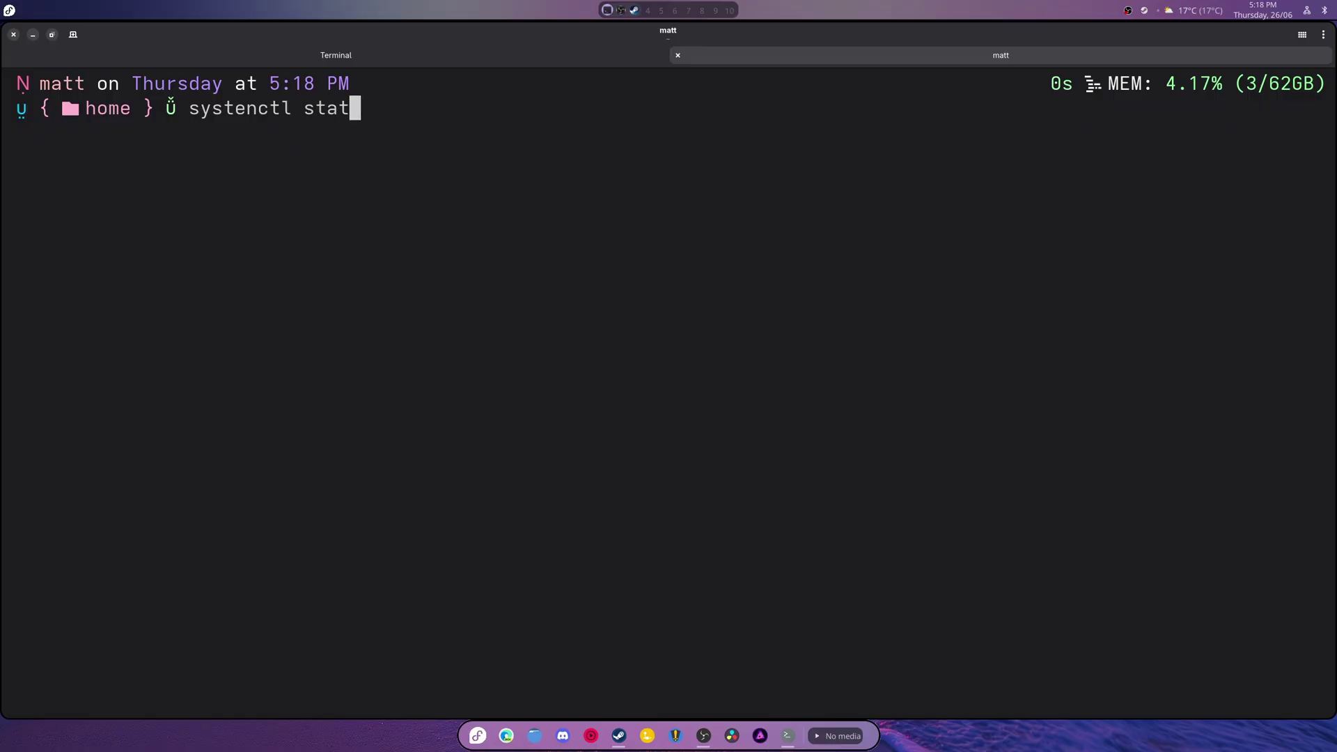
text(us tghe)
key(BackSpace)
key(BackSpace)
key(BackSpace)
text(e)
key(BackSpace)
text(her)
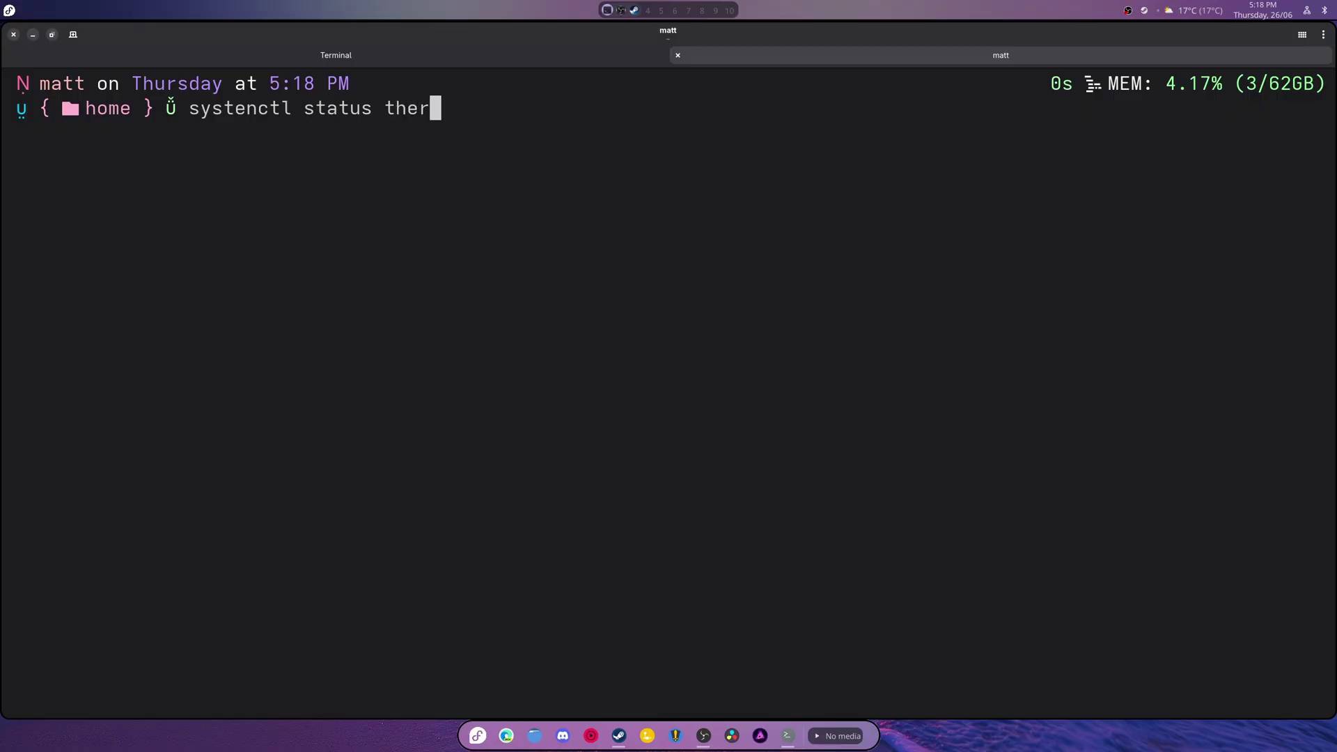
text(mld)
key(Return)
- Recall the command, correct 'systenctl' to 'systemctl', and run it again
key(Up)
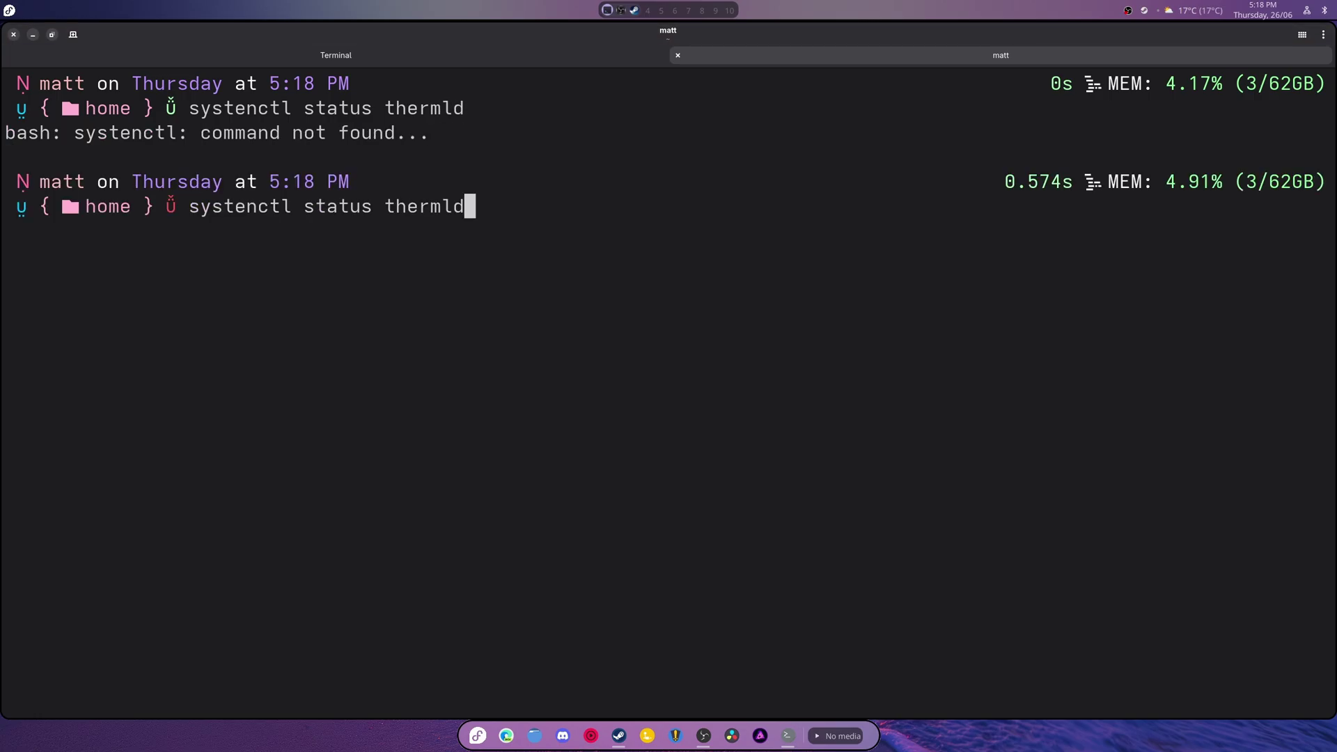
key(Left)
key(Left)
key(Left)
key(Left)
key(Left)
key(Left)
key(Left)
key(Left)
key(Left)
key(Left)
key(Left)
key(Left)
key(Left)
key(Left)
key(Left)
key(Left)
key(Left)
key(Left)
key(Left)
key(Right)
key(BackSpace)
text(m)
key(Return)
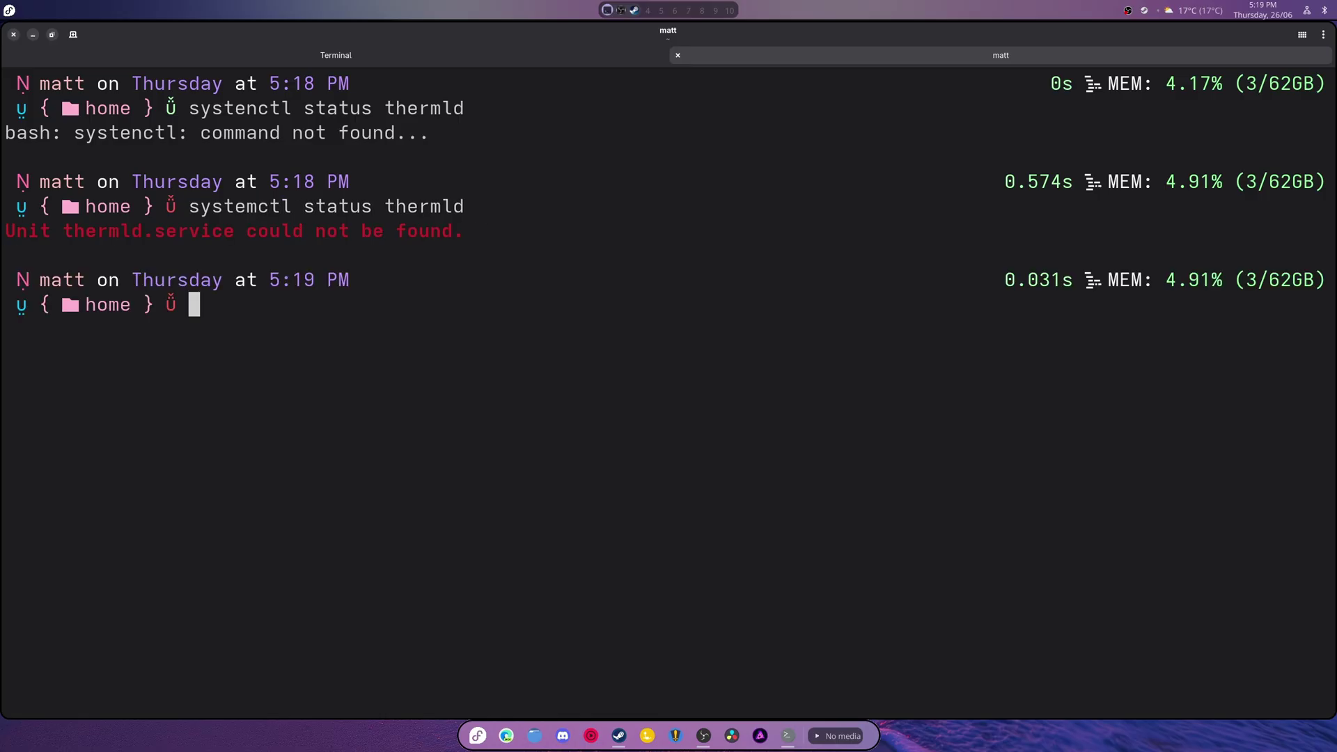
- Fix the service name to thermald.service and check its status
key(Up)
key(BackSpace)
key(BackSpace)
text(ald.service)
key(Return)
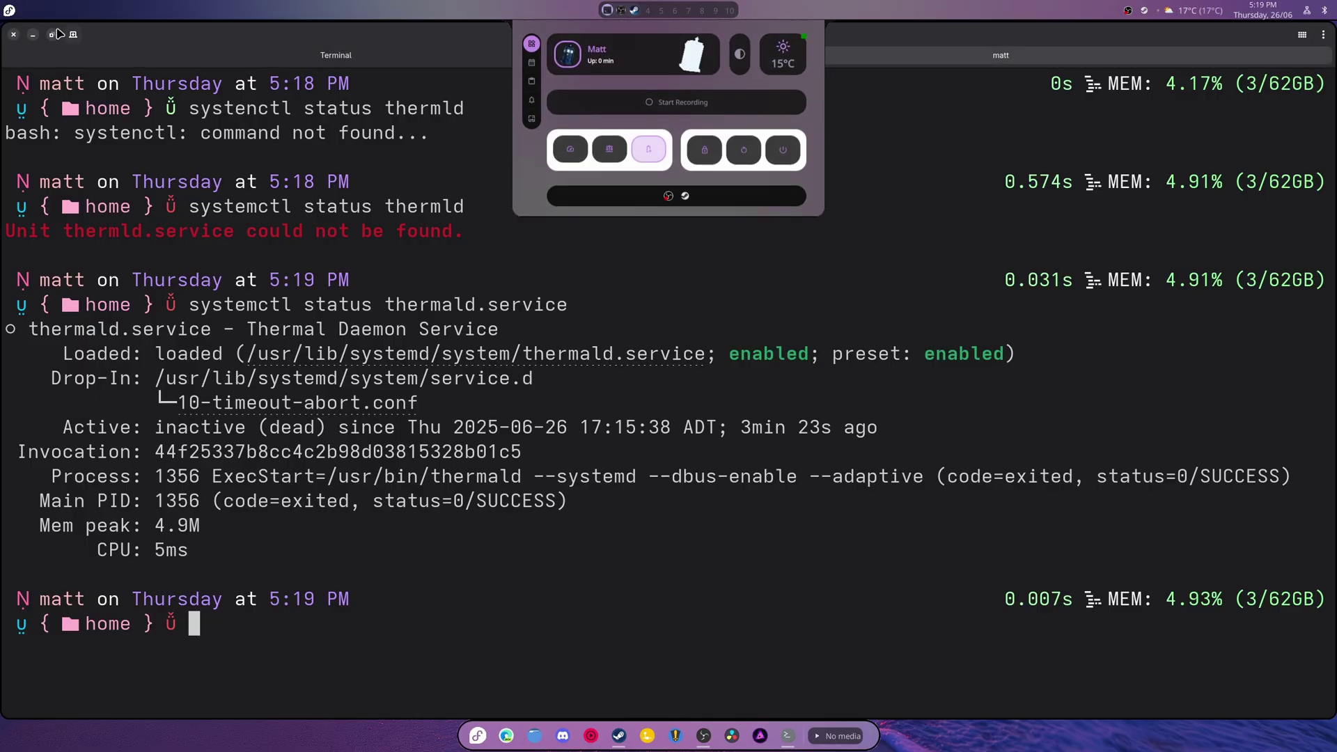
- Close the terminal, unlock Steam's Family View with the PIN, and make the window narrower and taller
click(13, 34)
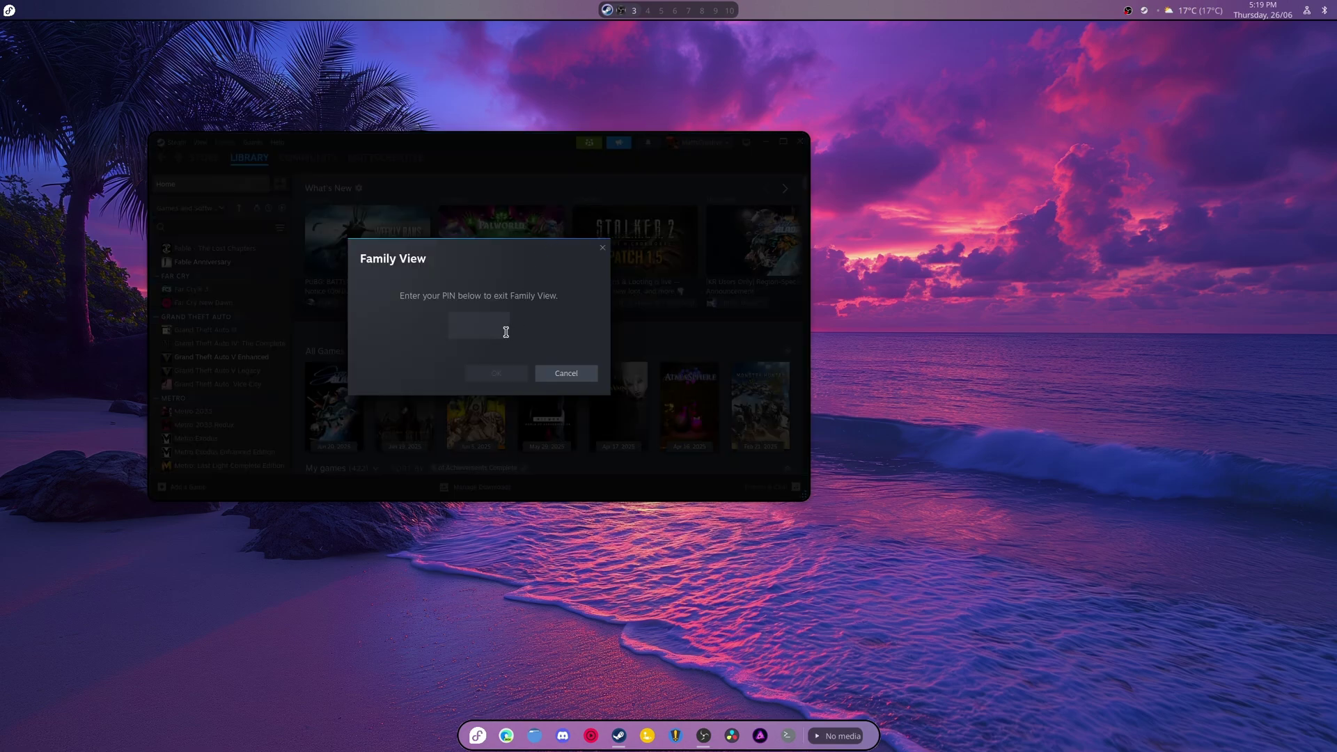
click(501, 334)
text(****)
key(Return)
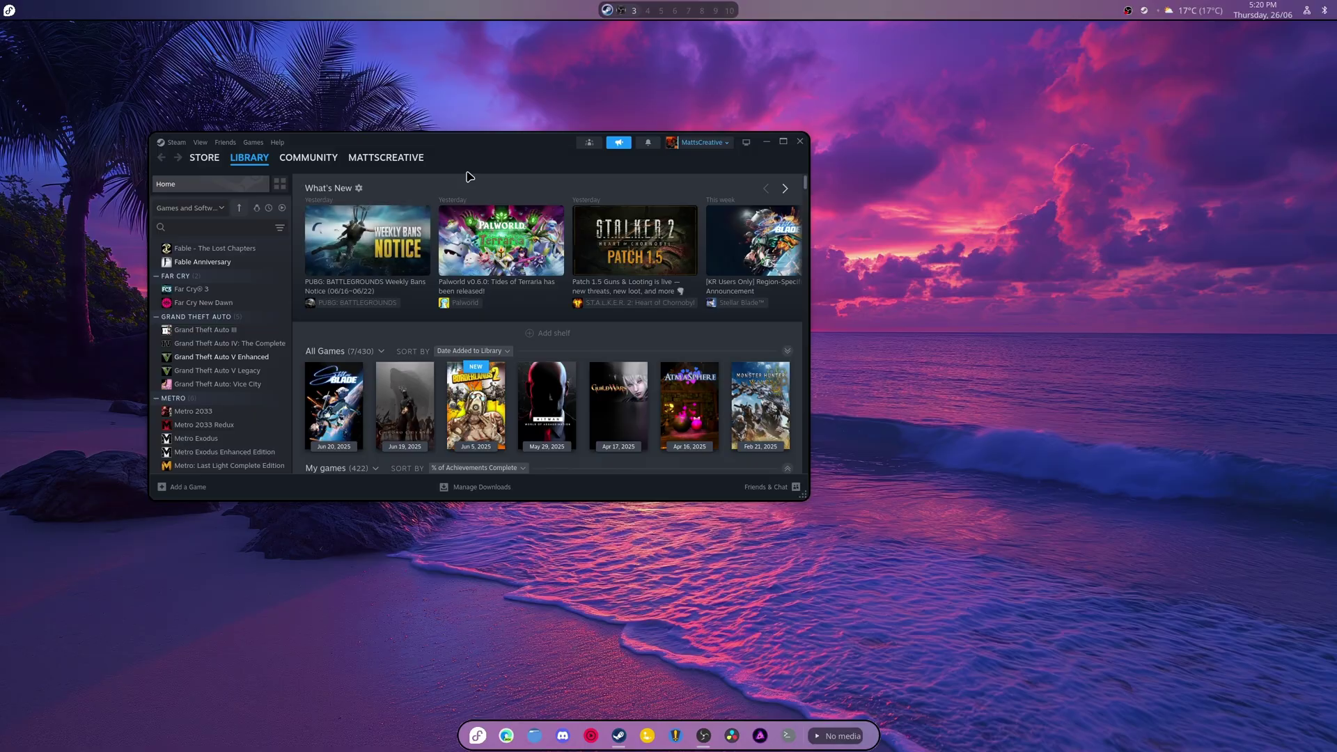
drag(365, 57, 363, 48)
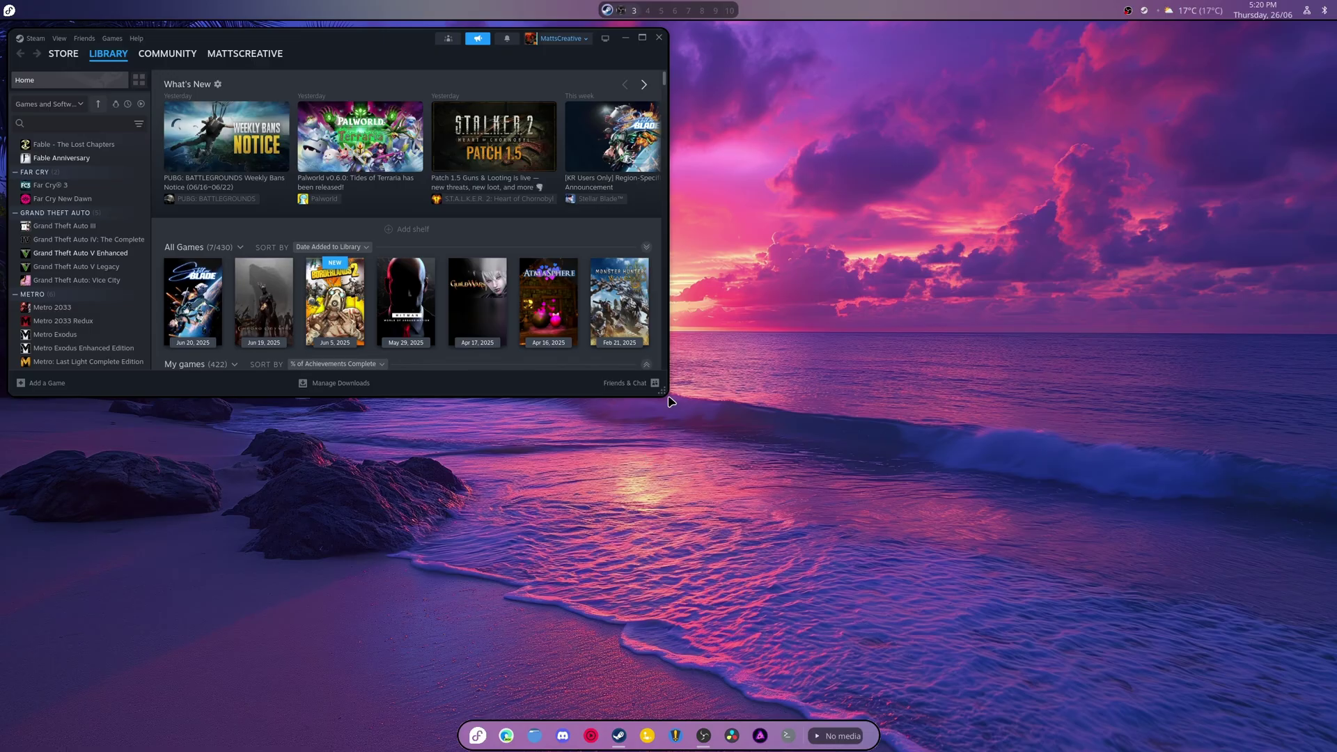
drag(667, 395, 489, 704)
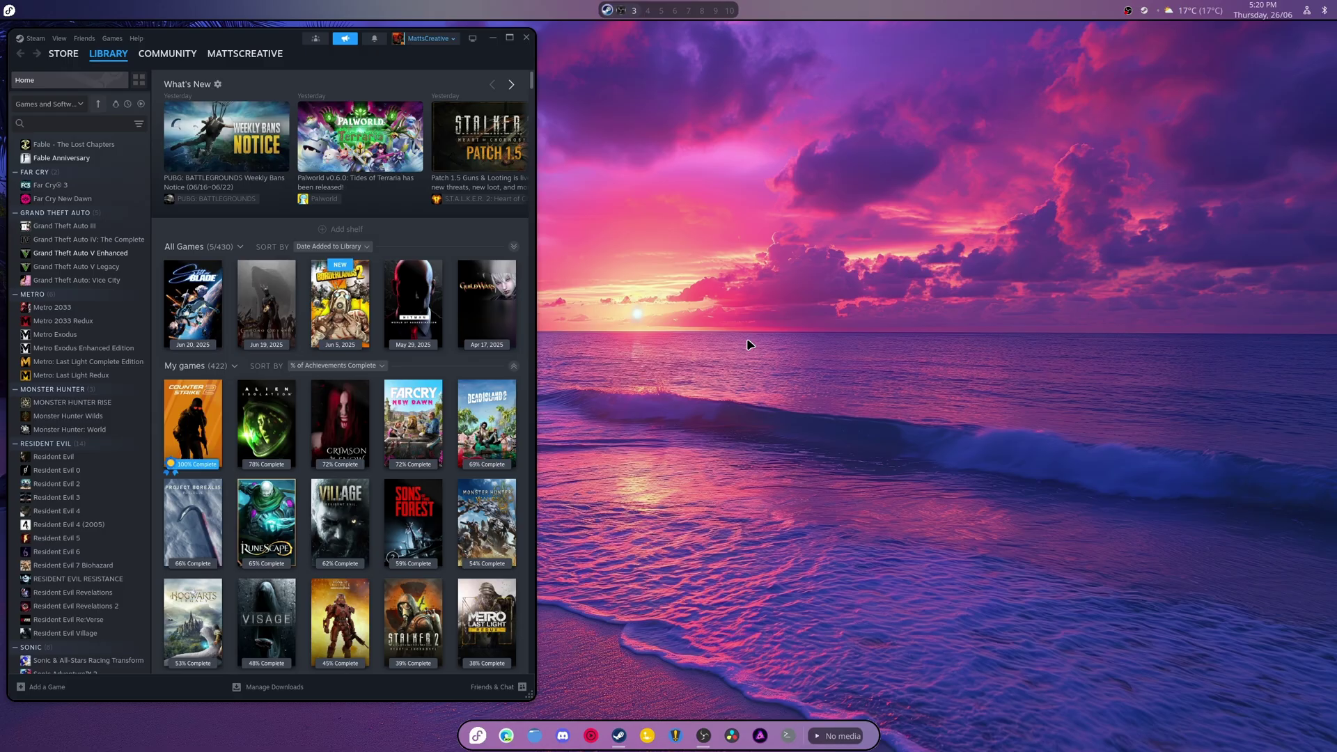
- Filter to ready-to-play games and view GTA V Enhanced, Star Ocean, Sons Of The Forest and RuneScape
click(141, 103)
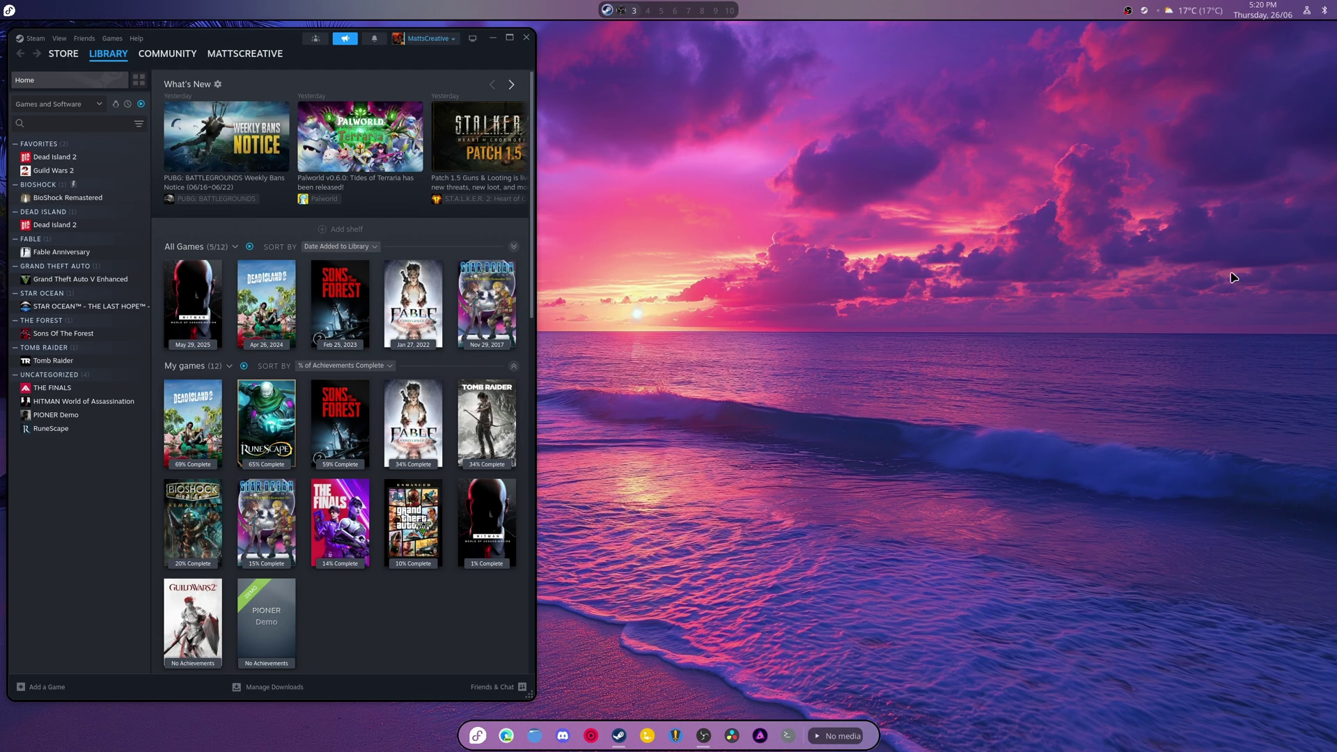
click(84, 281)
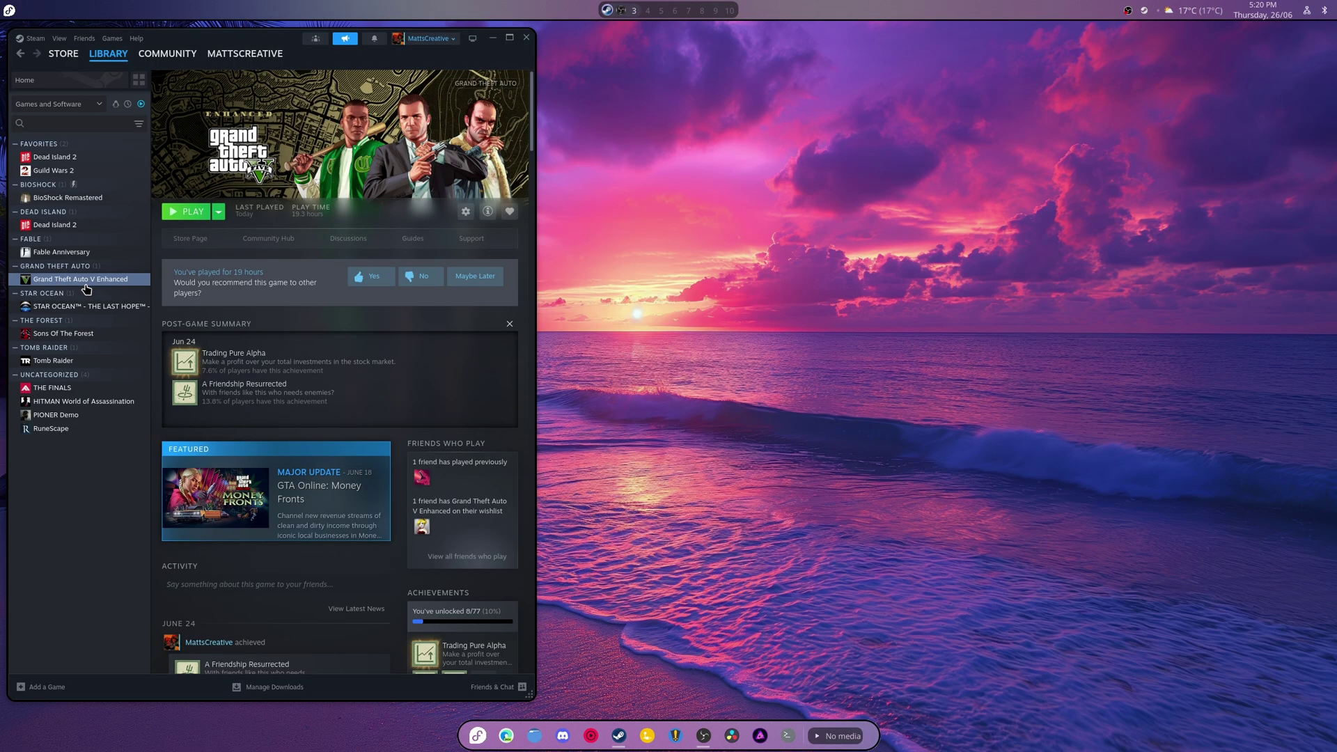
click(96, 307)
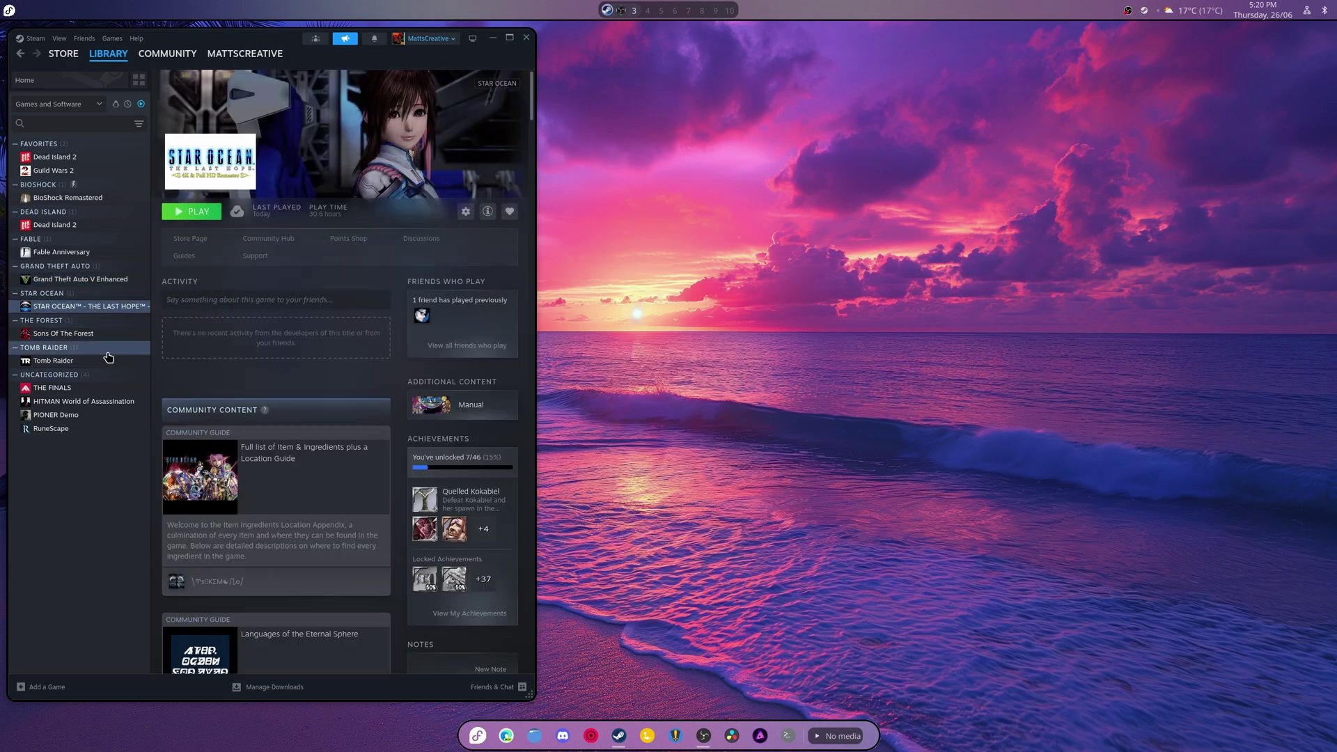
click(89, 334)
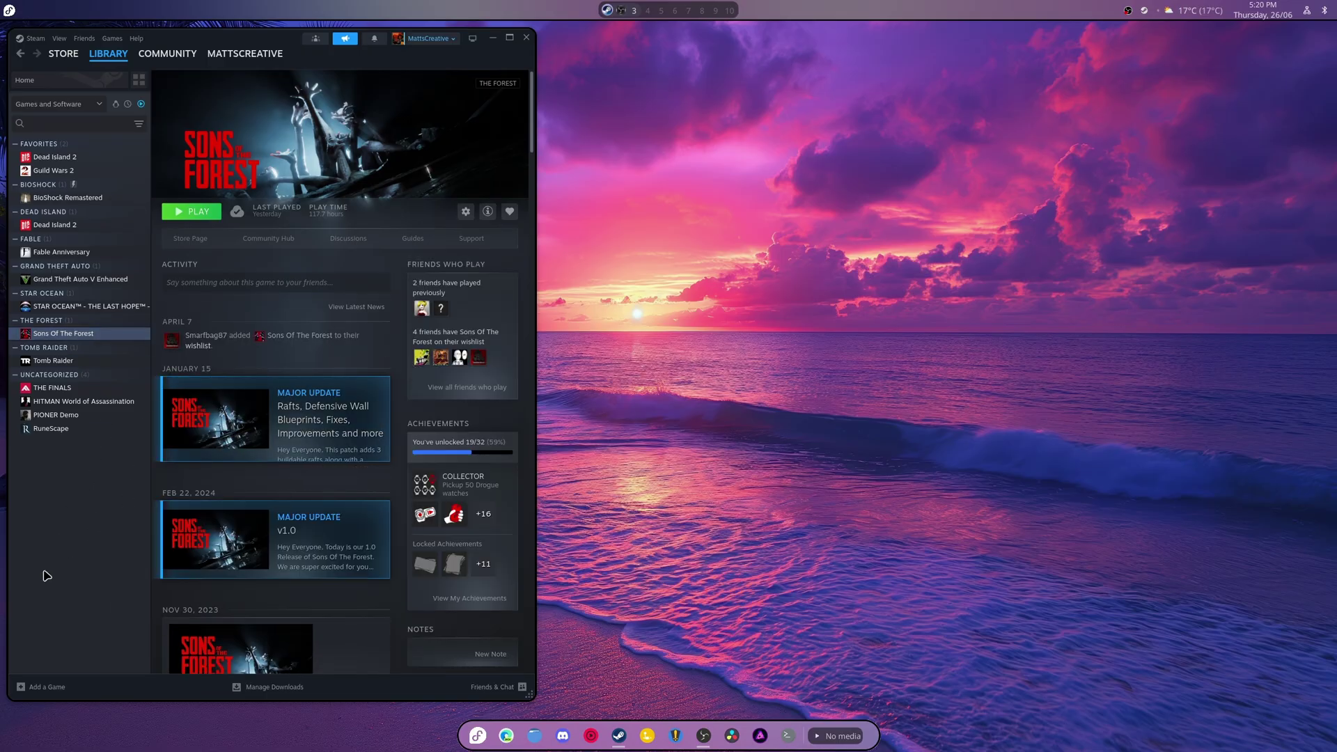
click(46, 430)
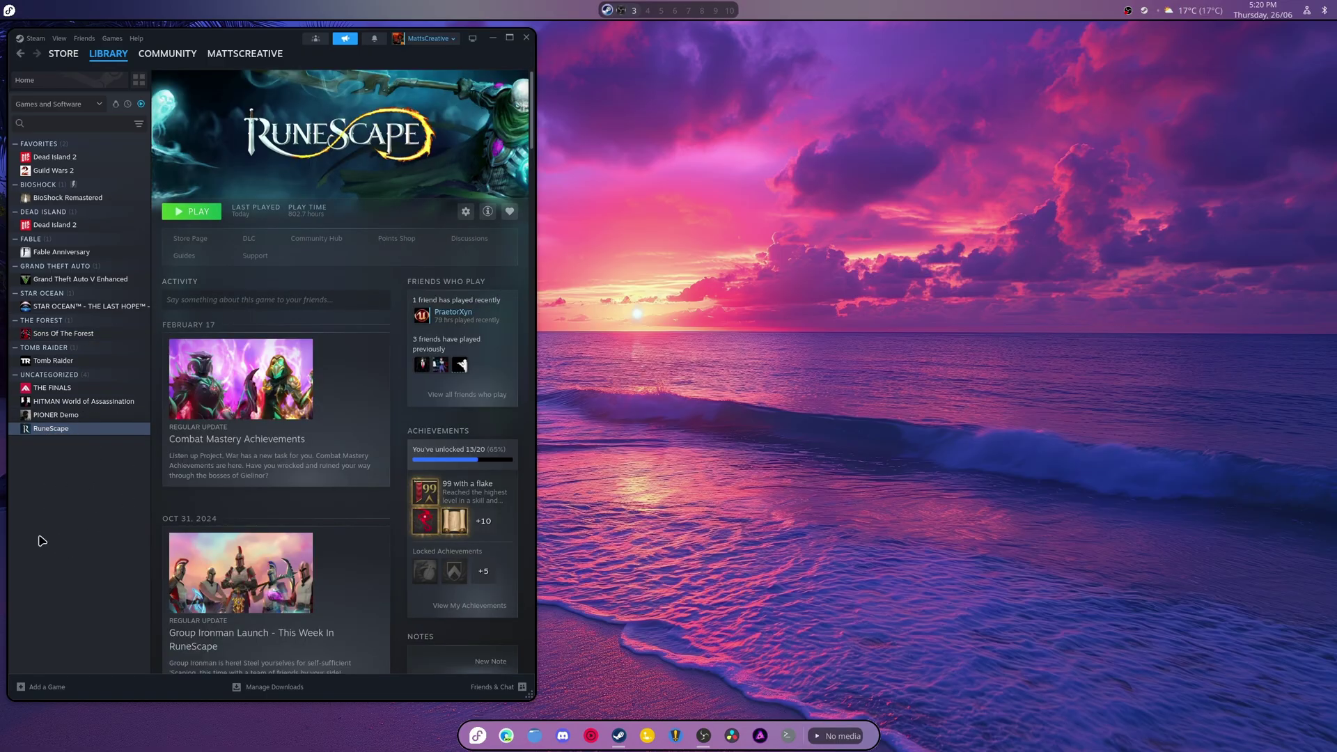
- View the Dead Island 2 and Guild Wars 2 pages, close Steam, and launch DaVinci Resolve
click(76, 157)
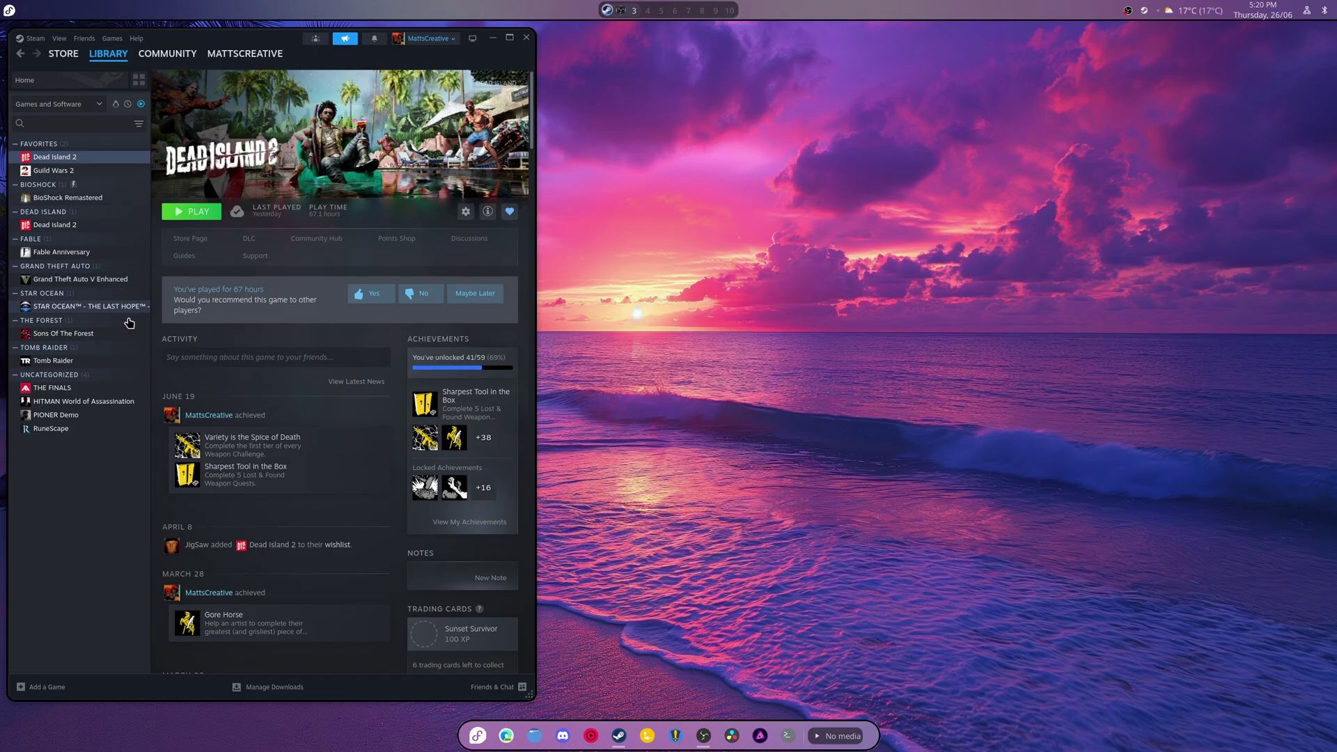
click(56, 171)
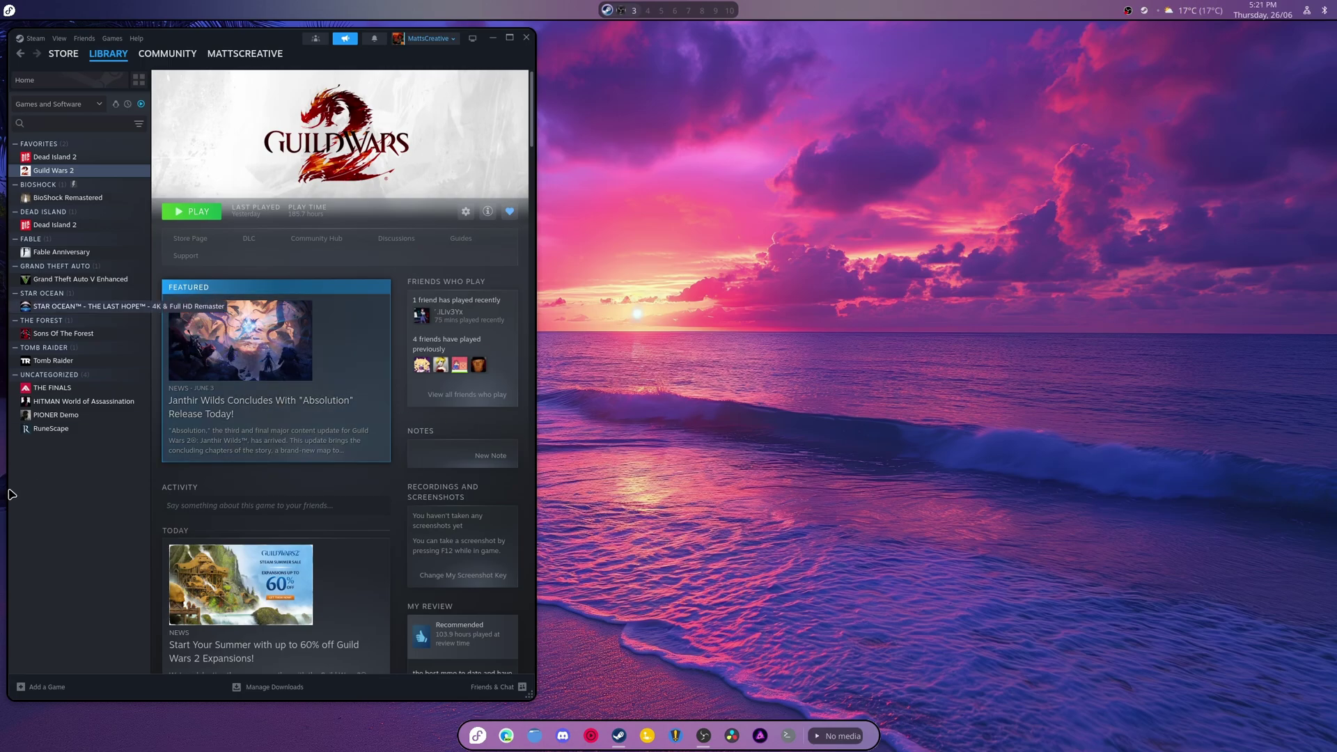
click(526, 37)
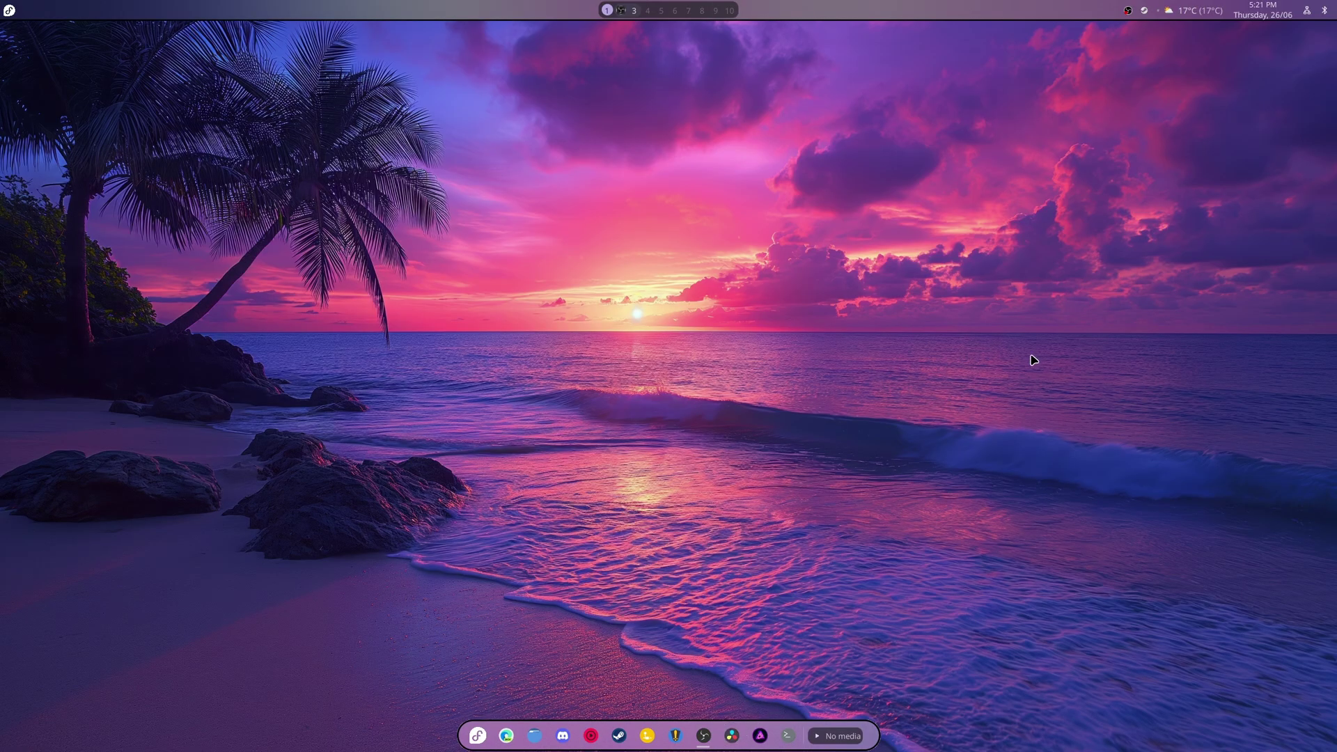
click(732, 742)
- Open the start menu and clear the 'ste' search so all apps show
click(478, 735)
text(ste)
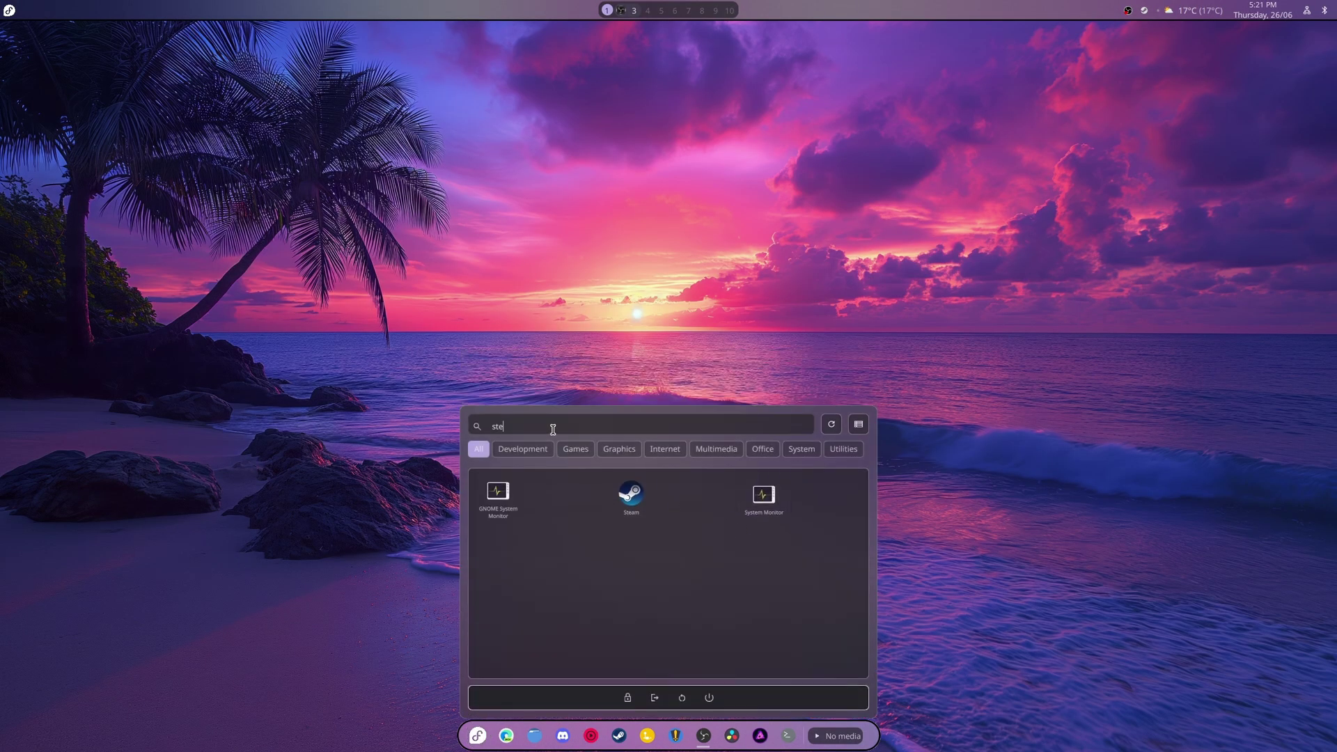
key(BackSpace)
key(BackSpace)
key(BackSpace)
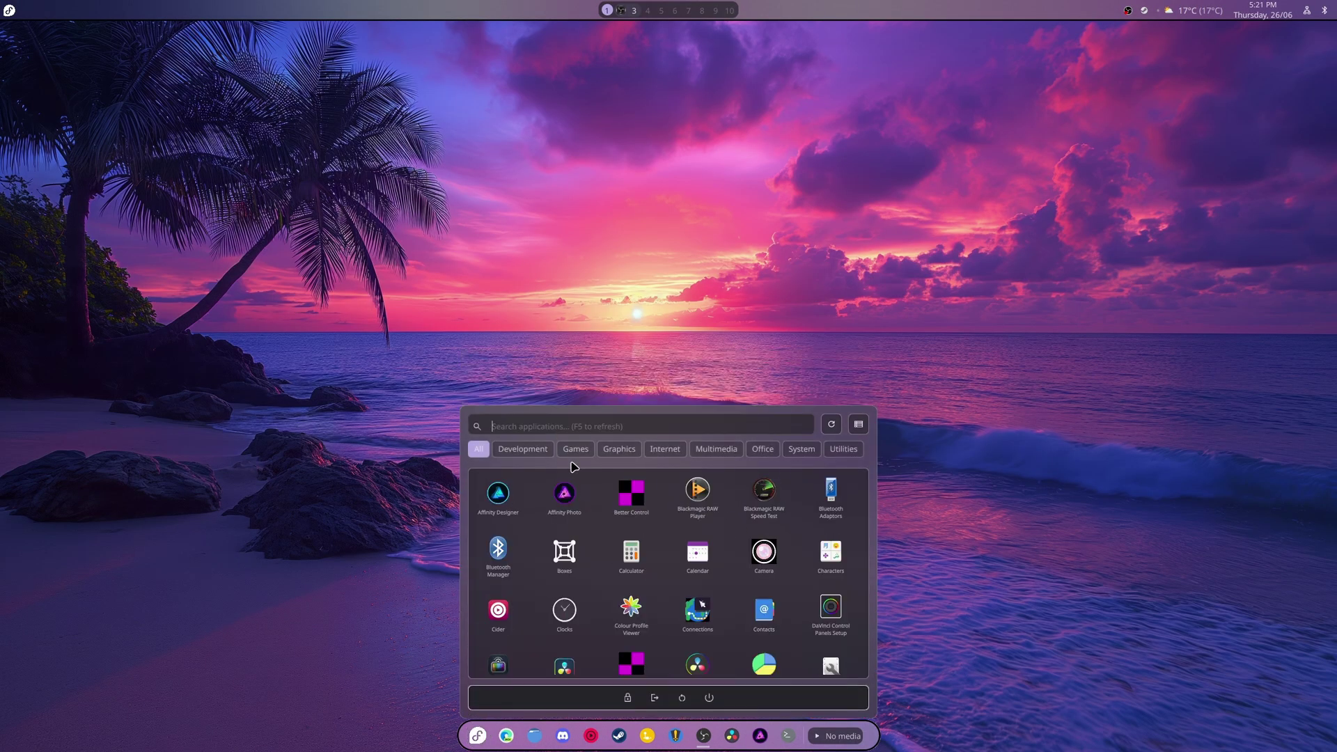
- Browse the Multimedia, System, Office, Utilities and Development categories, return to All, then close the launcher
click(715, 451)
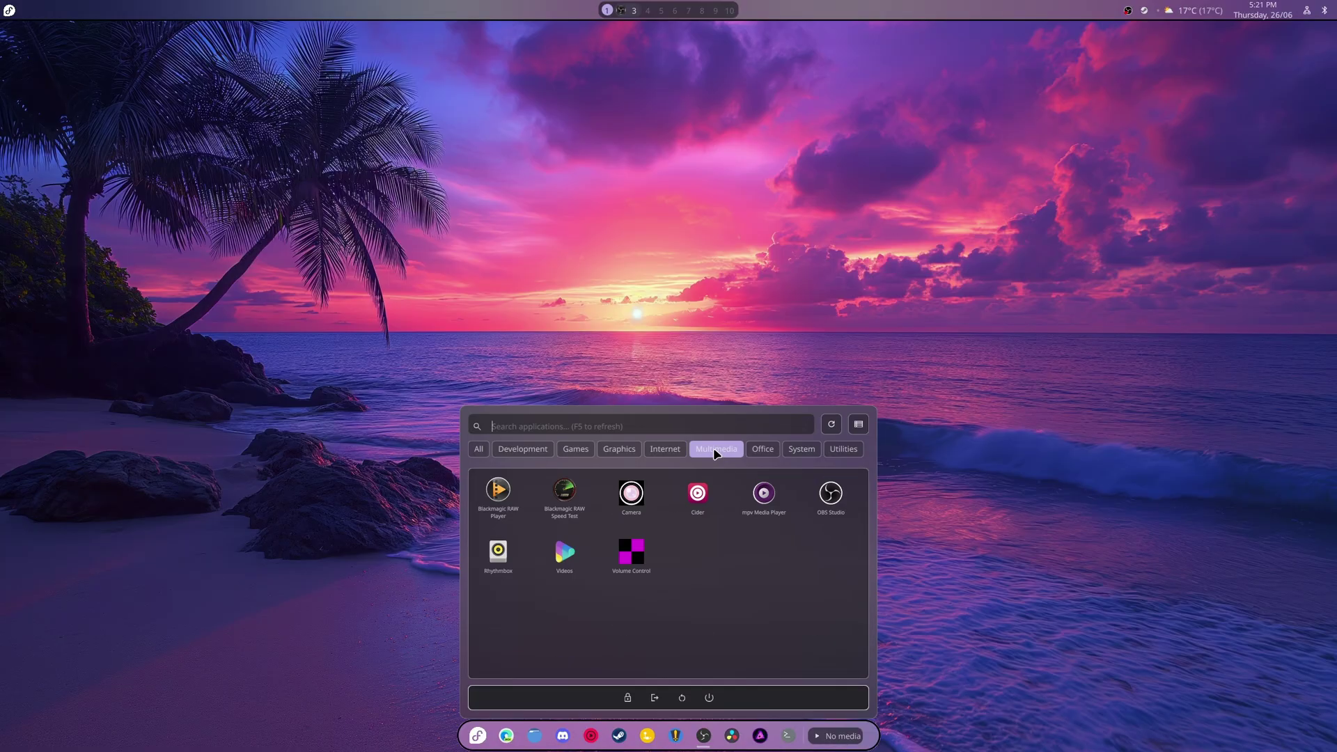
click(801, 452)
click(765, 451)
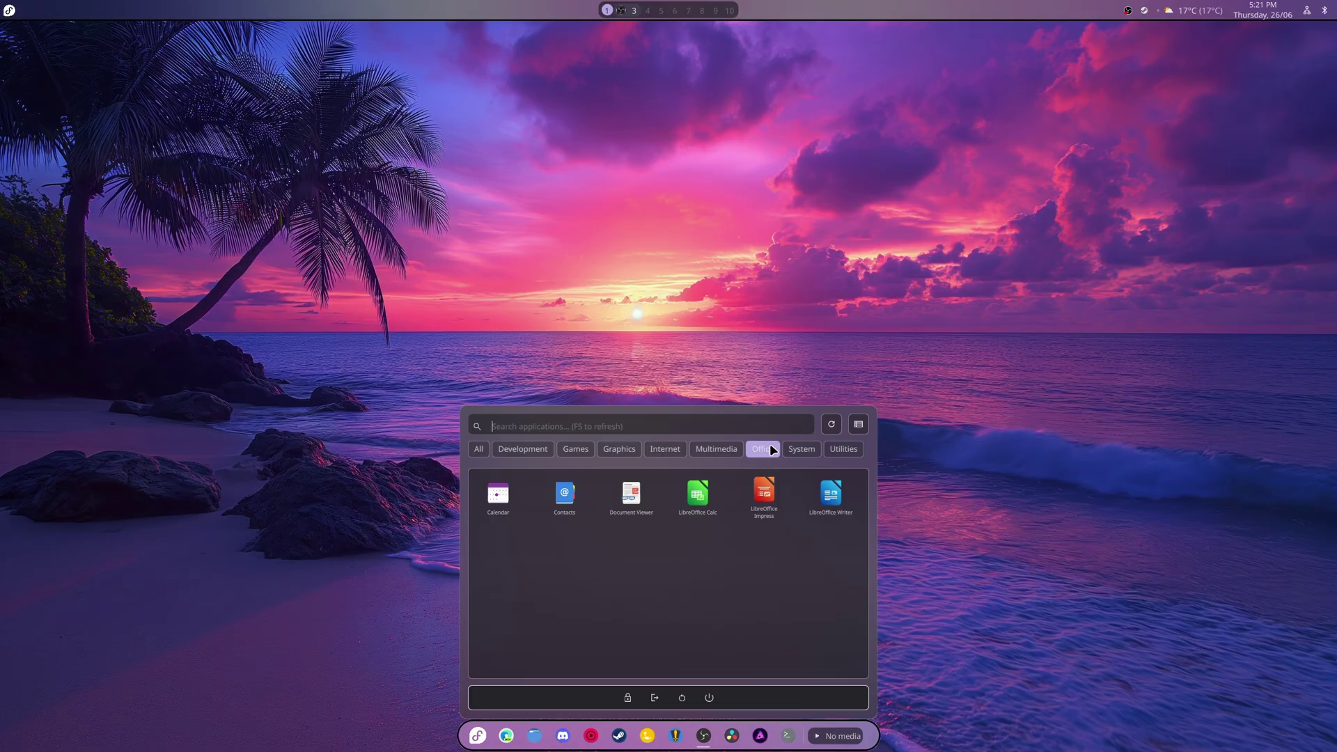
click(843, 451)
scroll(811, 597, down, 2)
scroll(811, 597, up, 1)
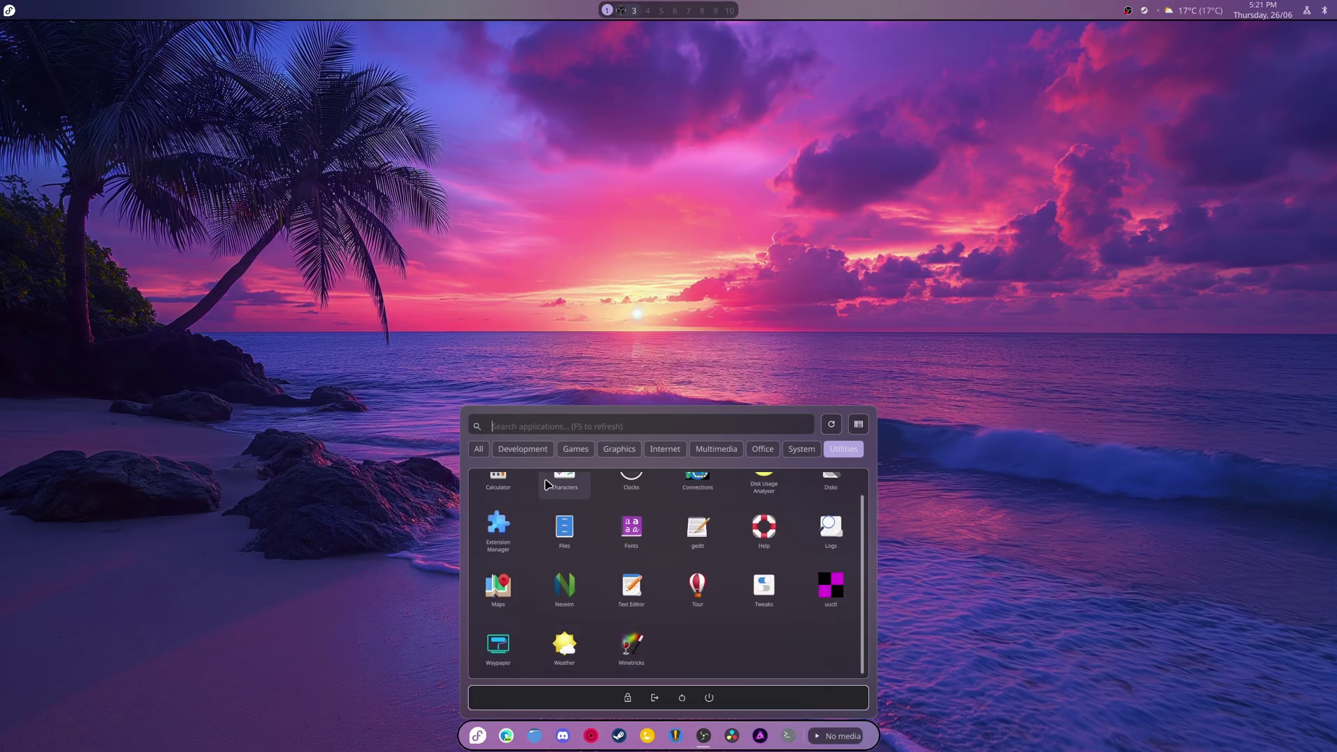
click(522, 449)
click(478, 449)
scroll(626, 550, down, 3)
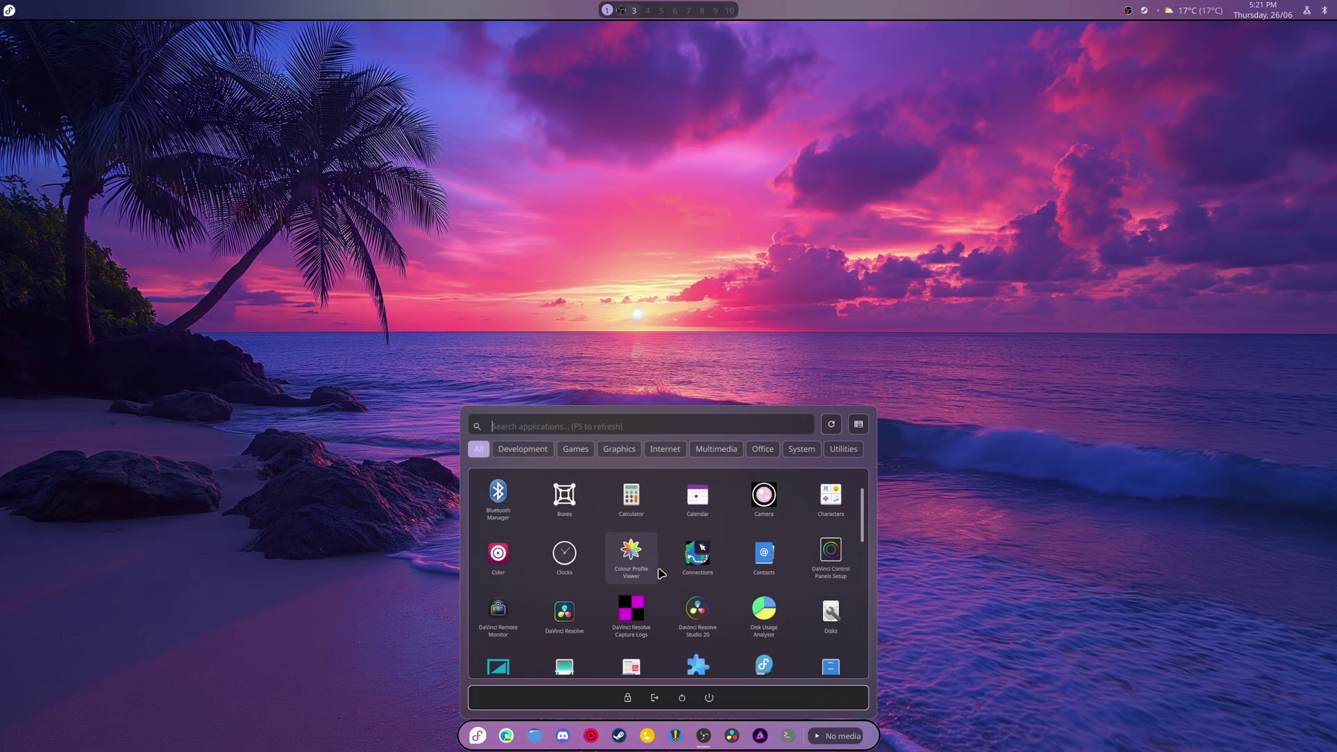
key(Escape)
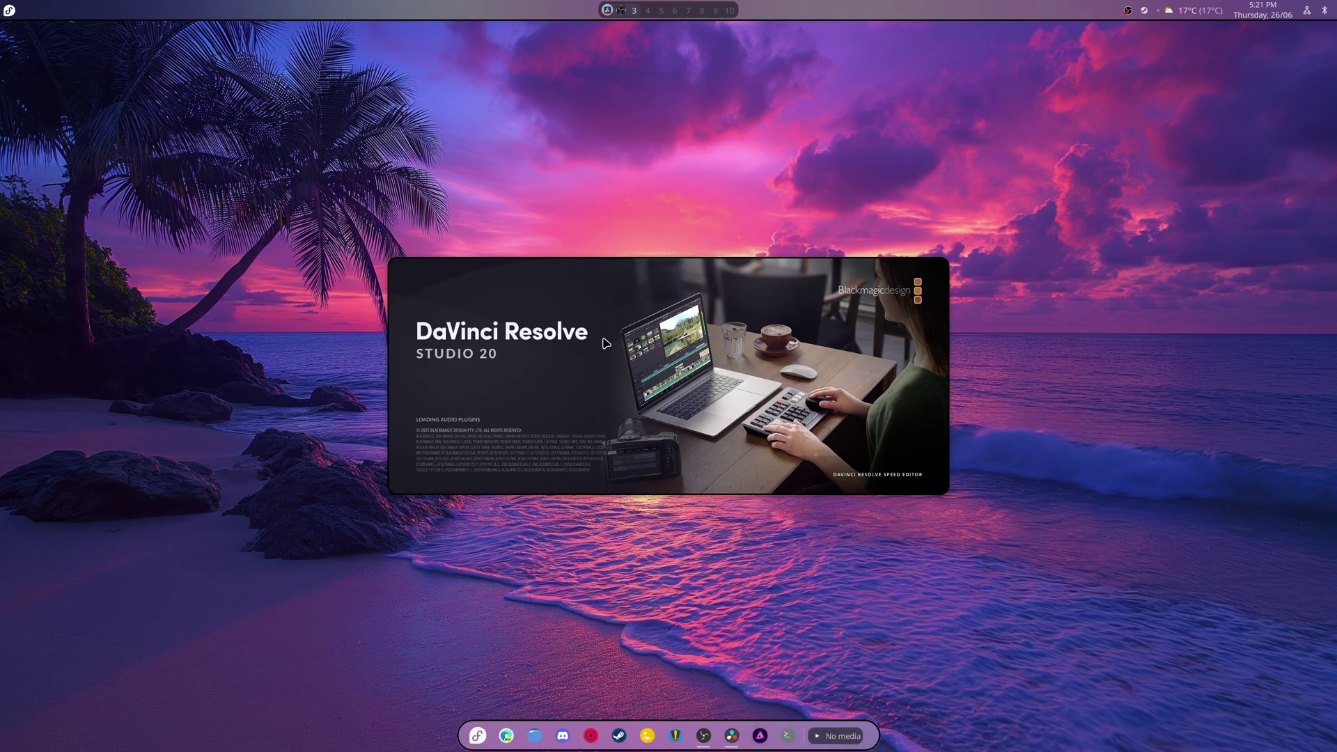
- Open the 1440p project, view the Memory and GPU preferences, and cancel without saving
double_click(635, 341)
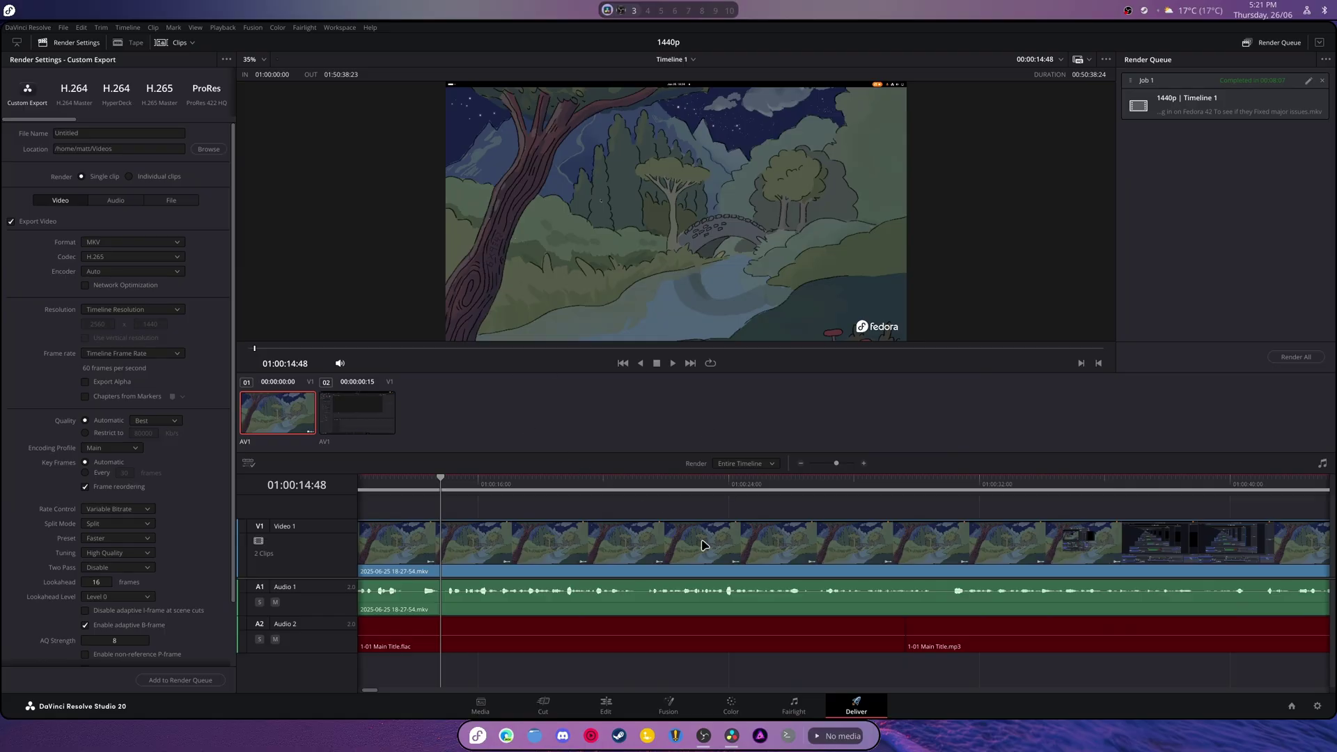
click(31, 29)
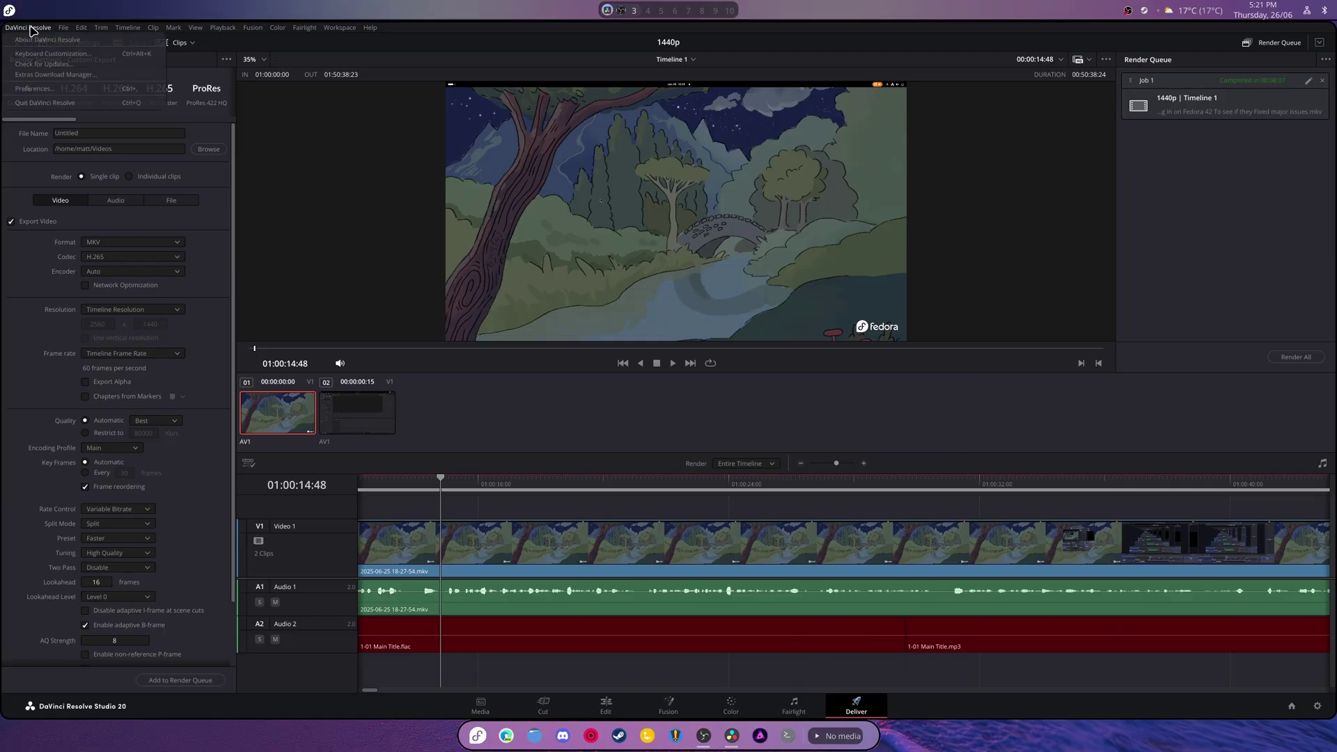
click(77, 91)
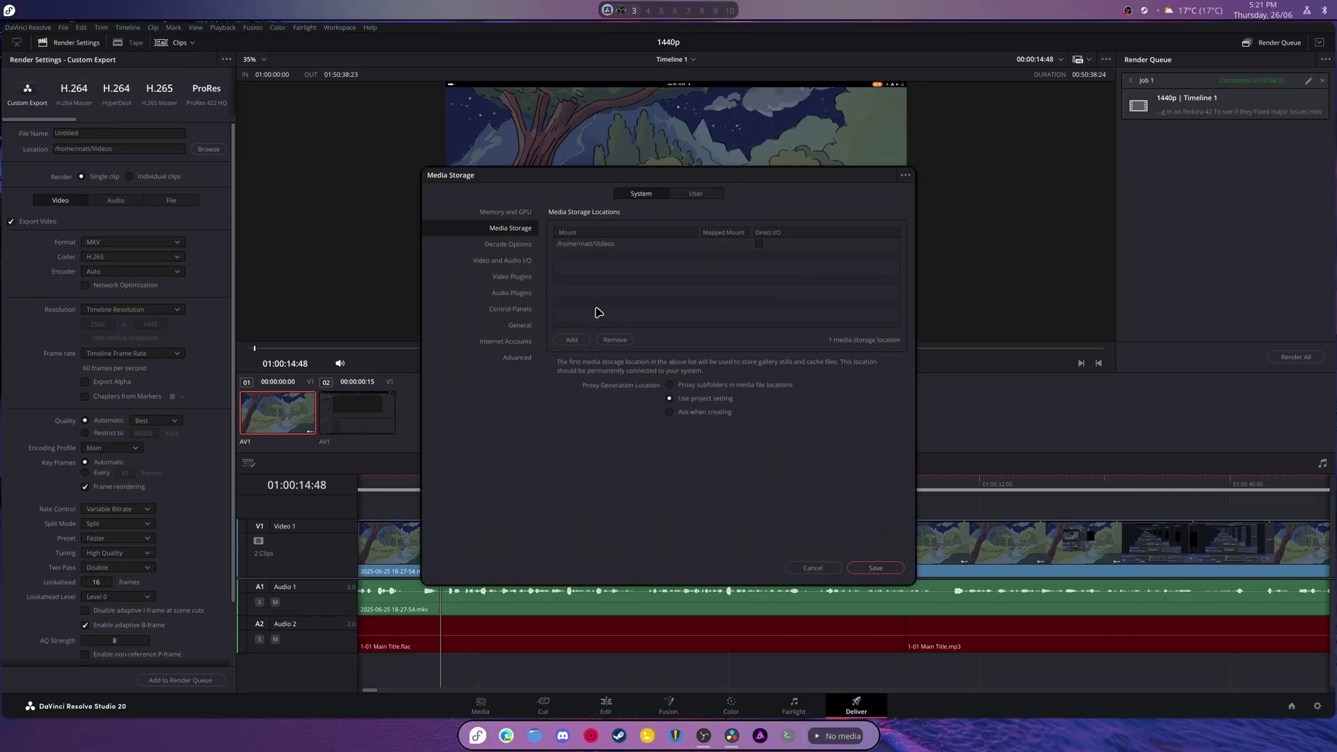
click(504, 216)
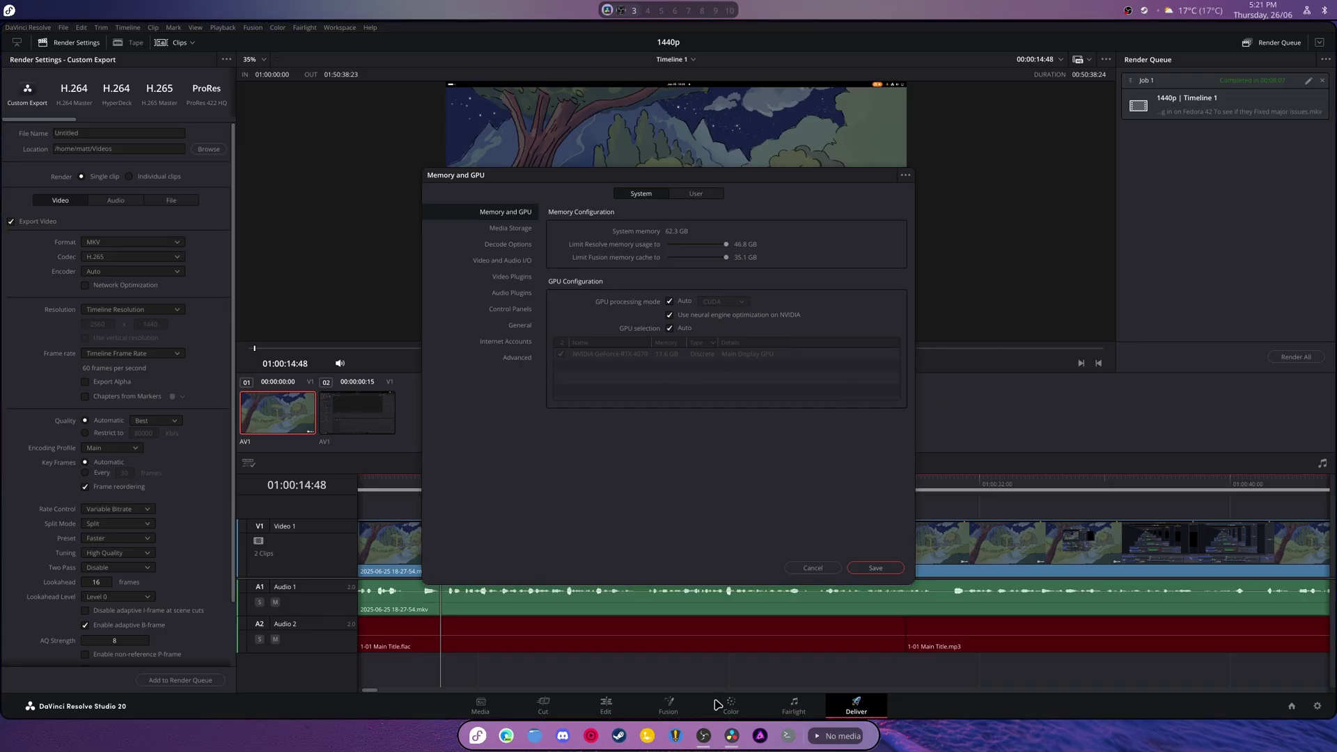
click(812, 568)
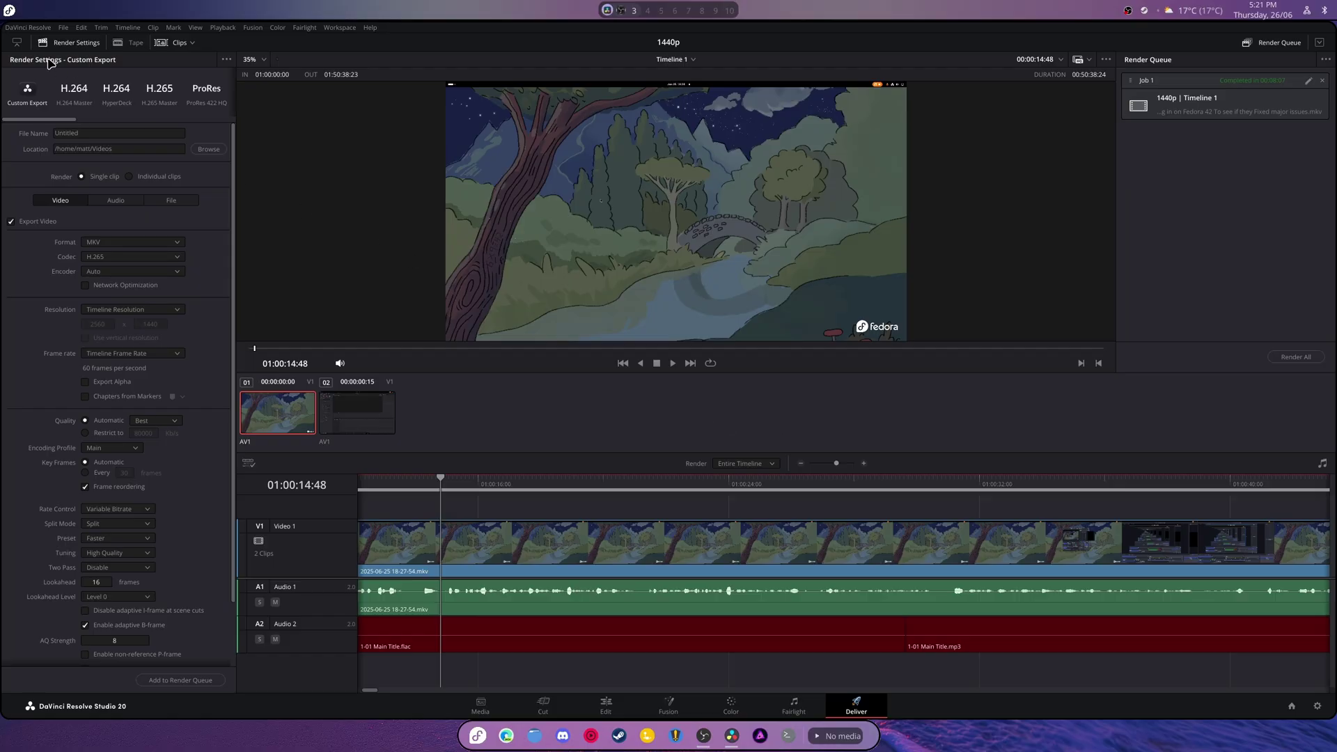
click(32, 28)
- Drag the floating OBS window left so it snaps into a full-screen tile
click(77, 108)
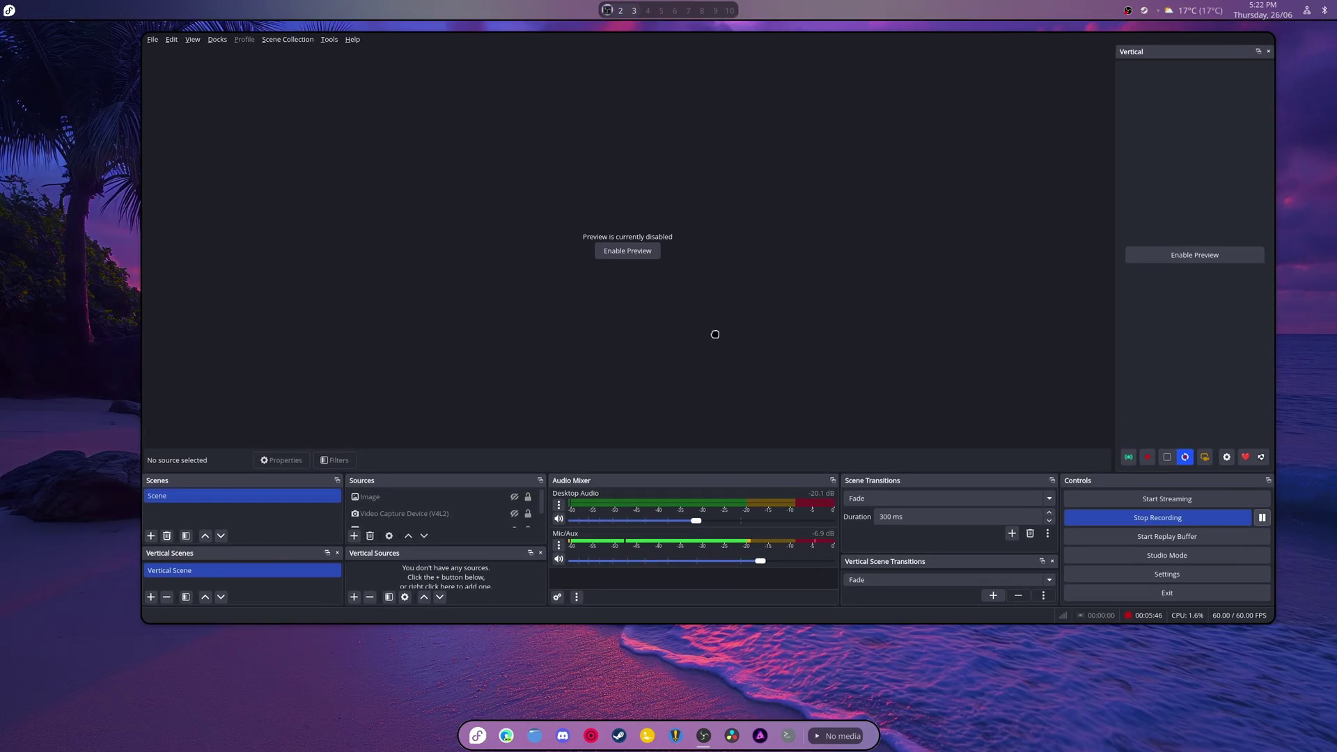
drag(715, 334, 11, 317)
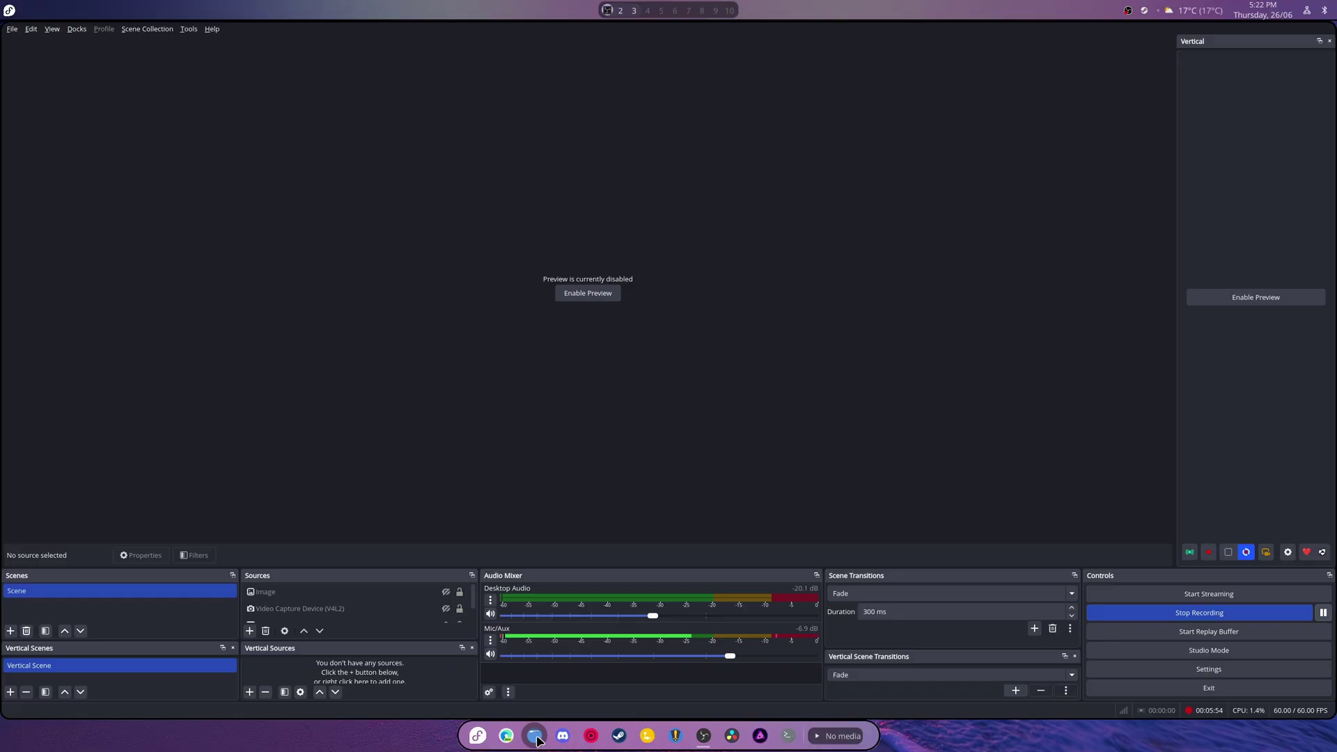
- Tile Files beside OBS, drag the divider left then right, and float OBS with Super+V
click(535, 736)
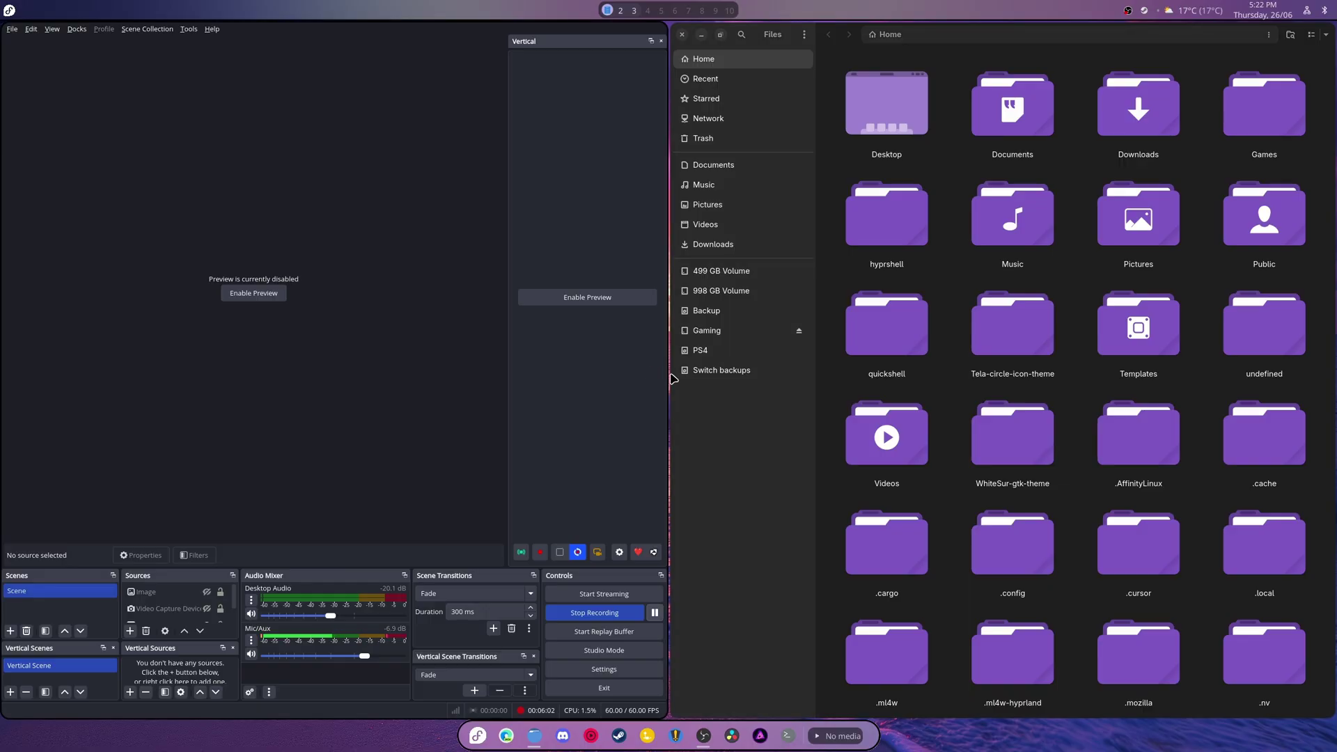
drag(672, 376, 286, 386)
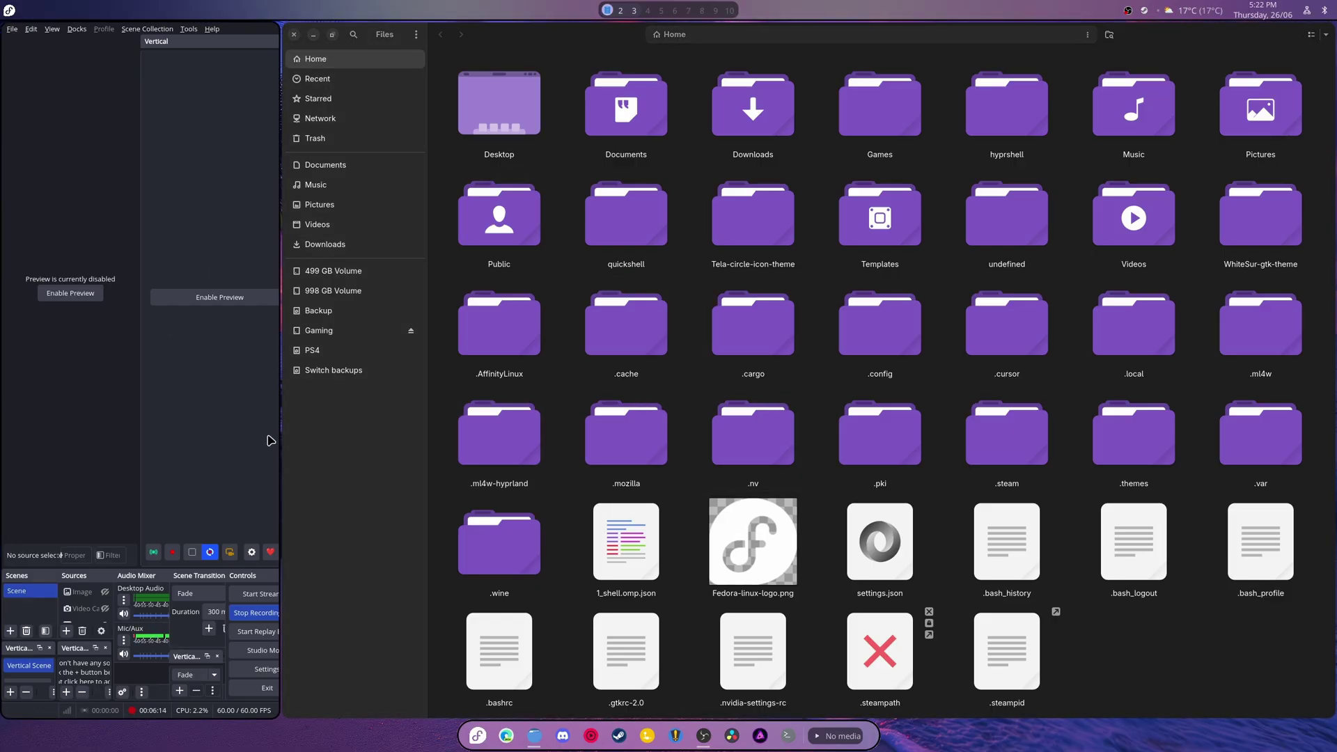
drag(282, 445, 675, 407)
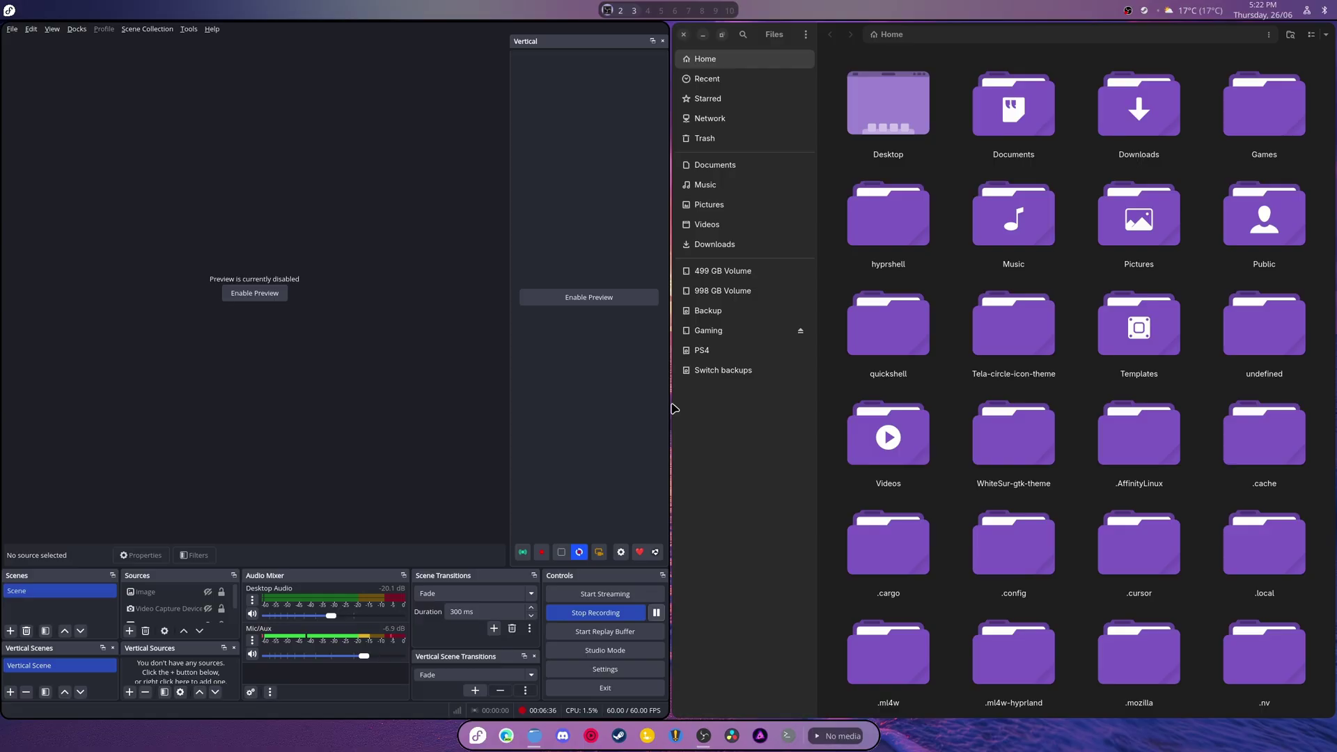
key(super+v)
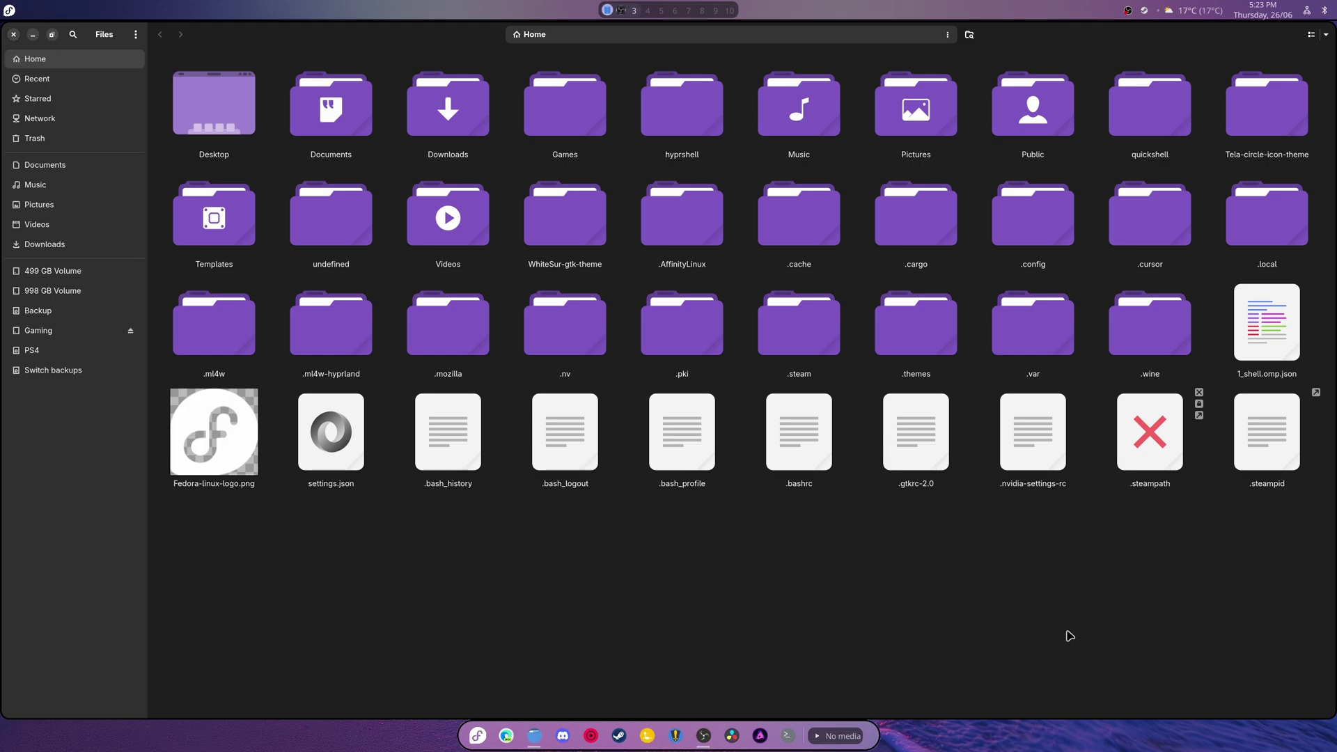
- Select 1_shell.omp.json, open a terminal, and cd into the hyprshell folder
click(1304, 331)
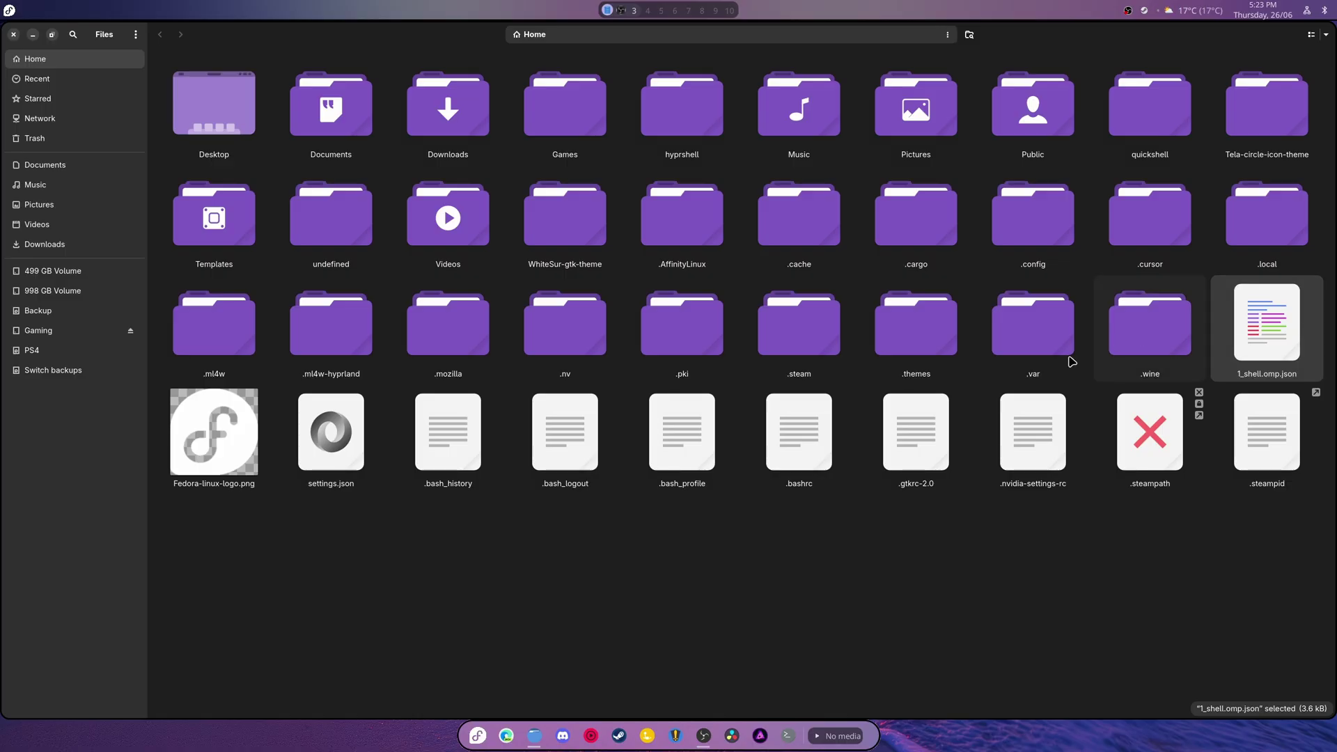
click(787, 736)
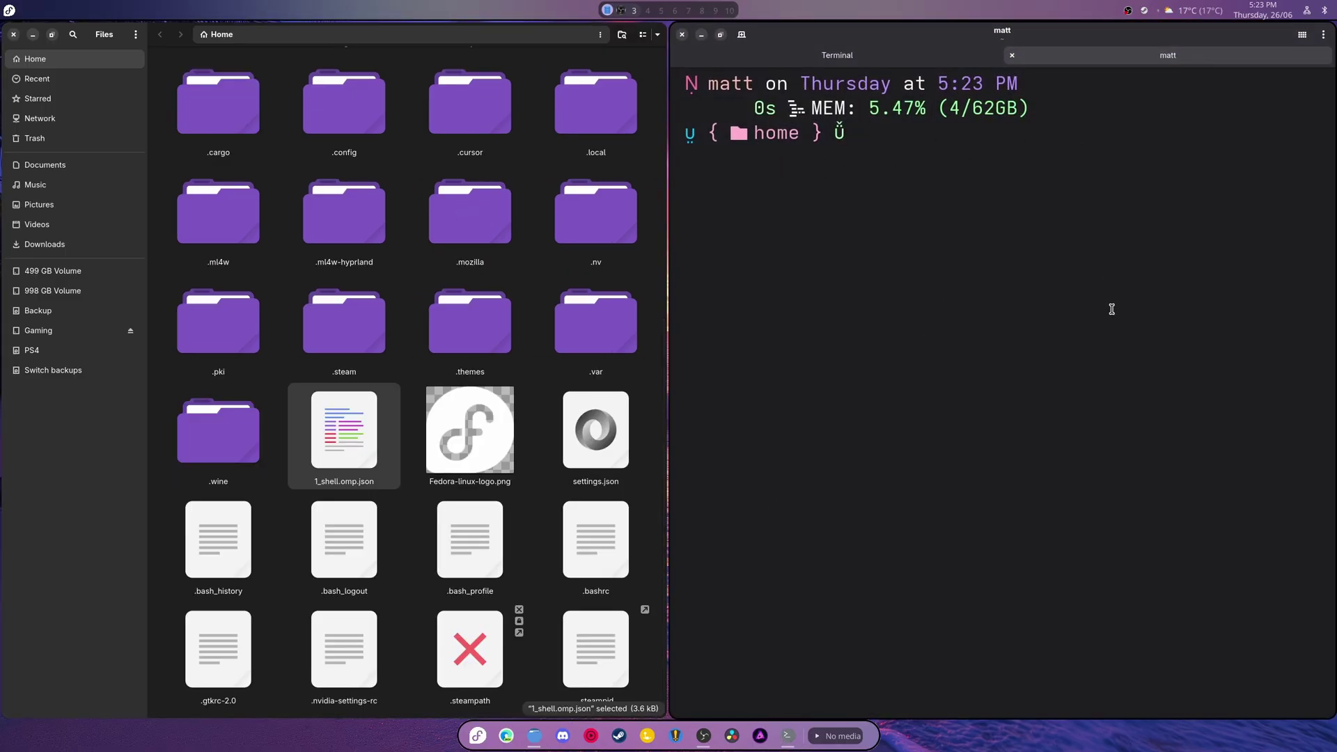
text(cd)
scroll(202, 470, up, 5)
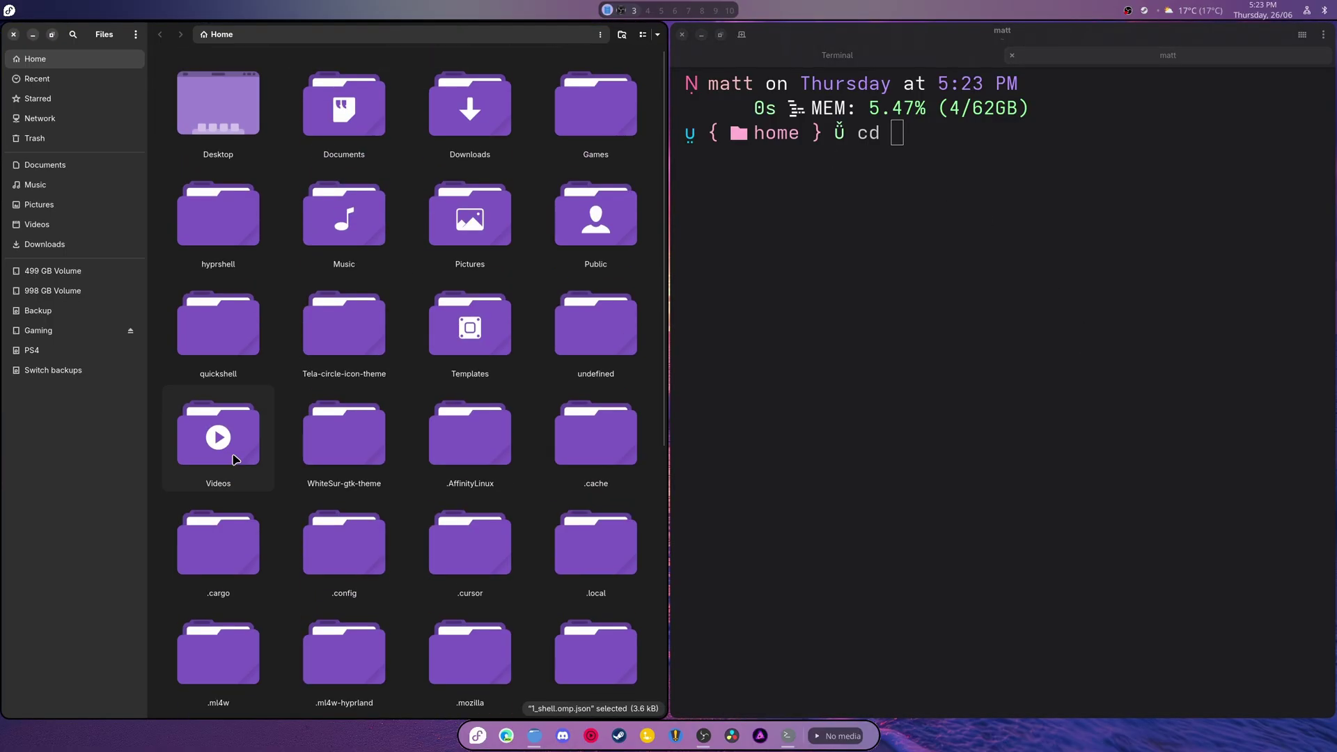
text(hy)
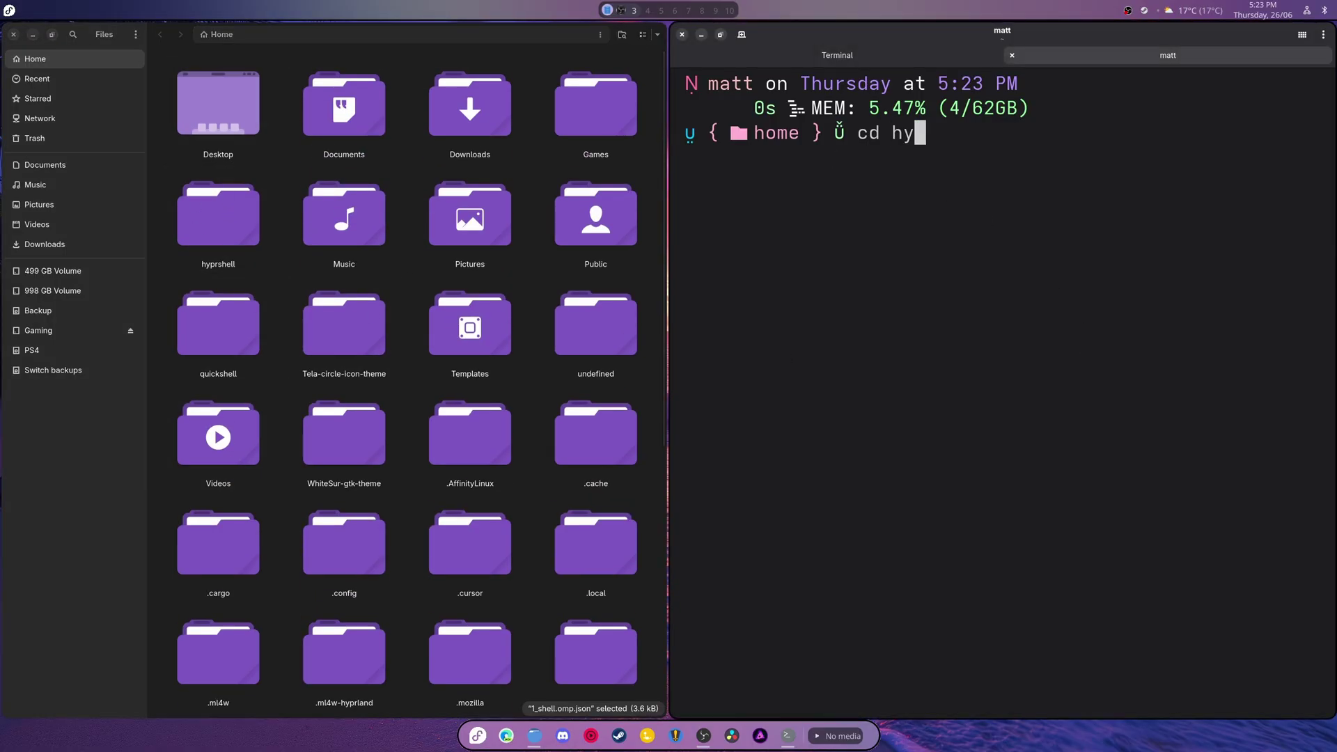
key(Tab)
key(Return)
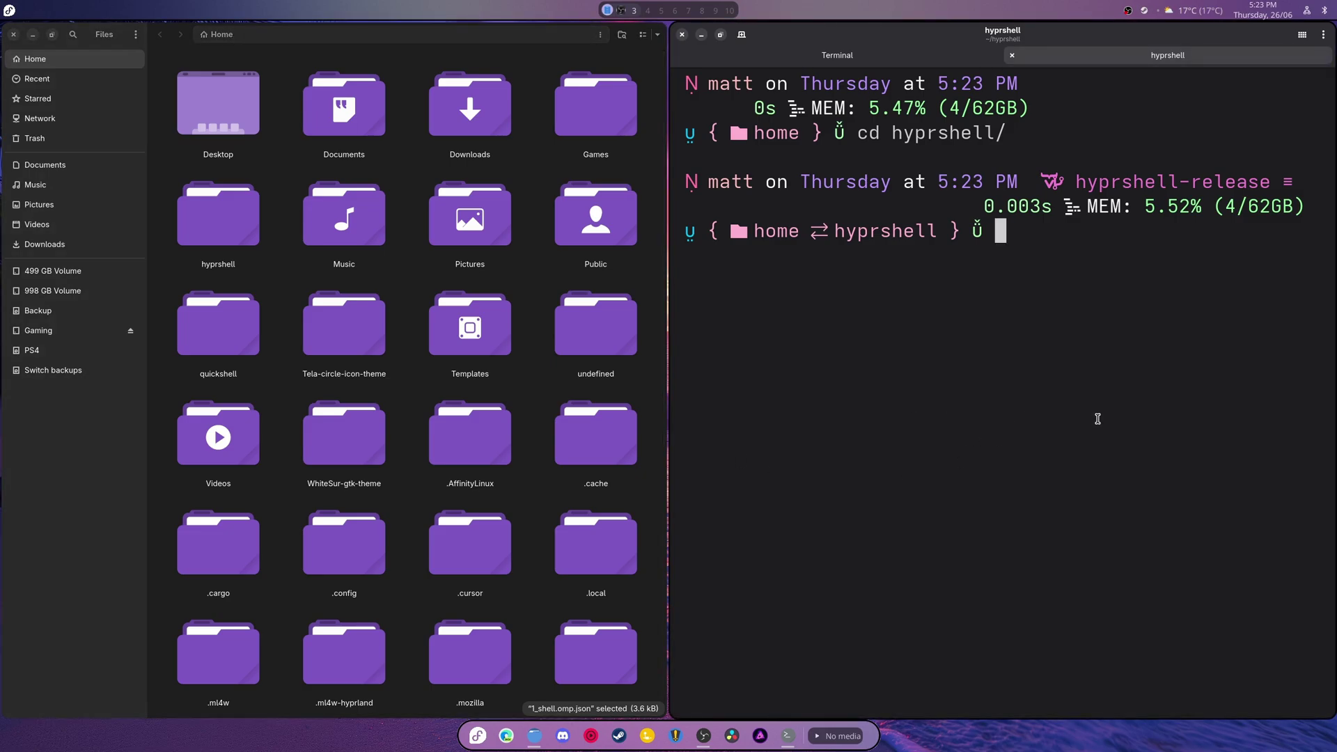
- Return home and cd into WhiteSur-gtk-theme using Tab completion
text(cd)
key(Return)
text(cd W)
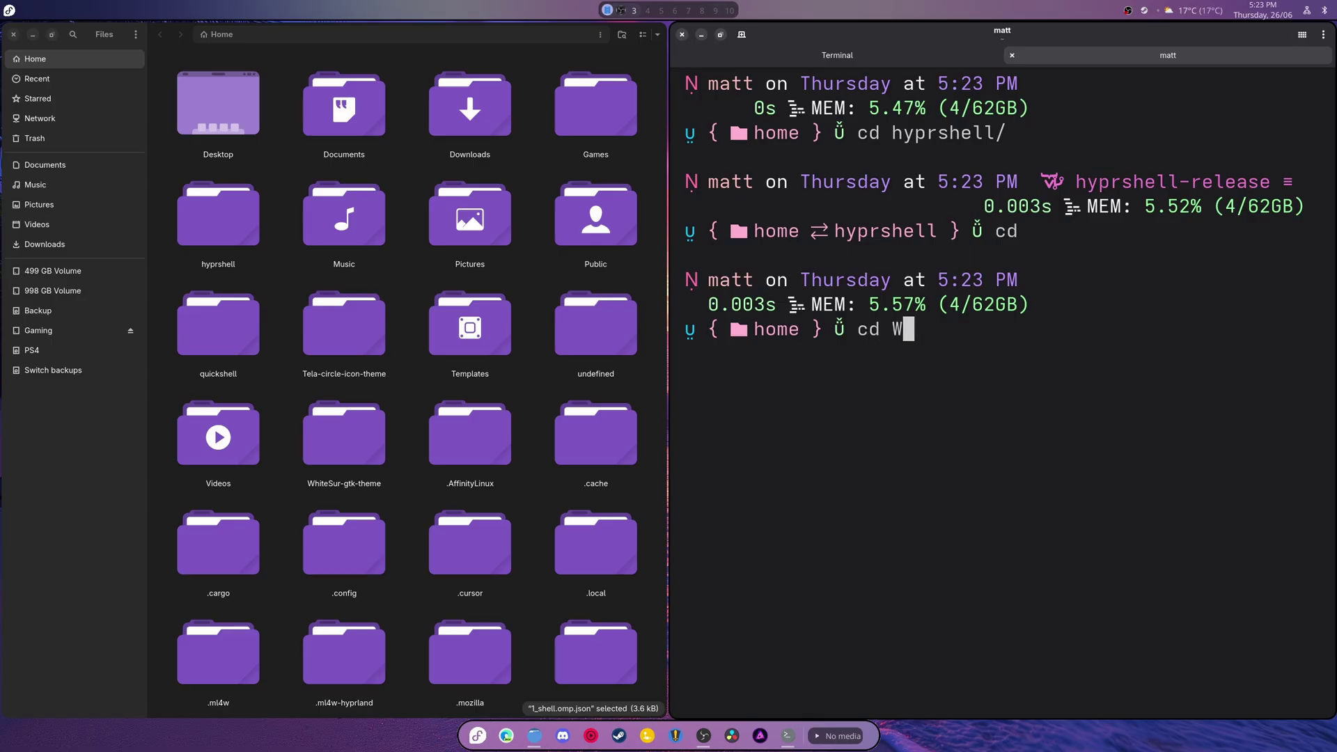
key(Tab)
key(Return)
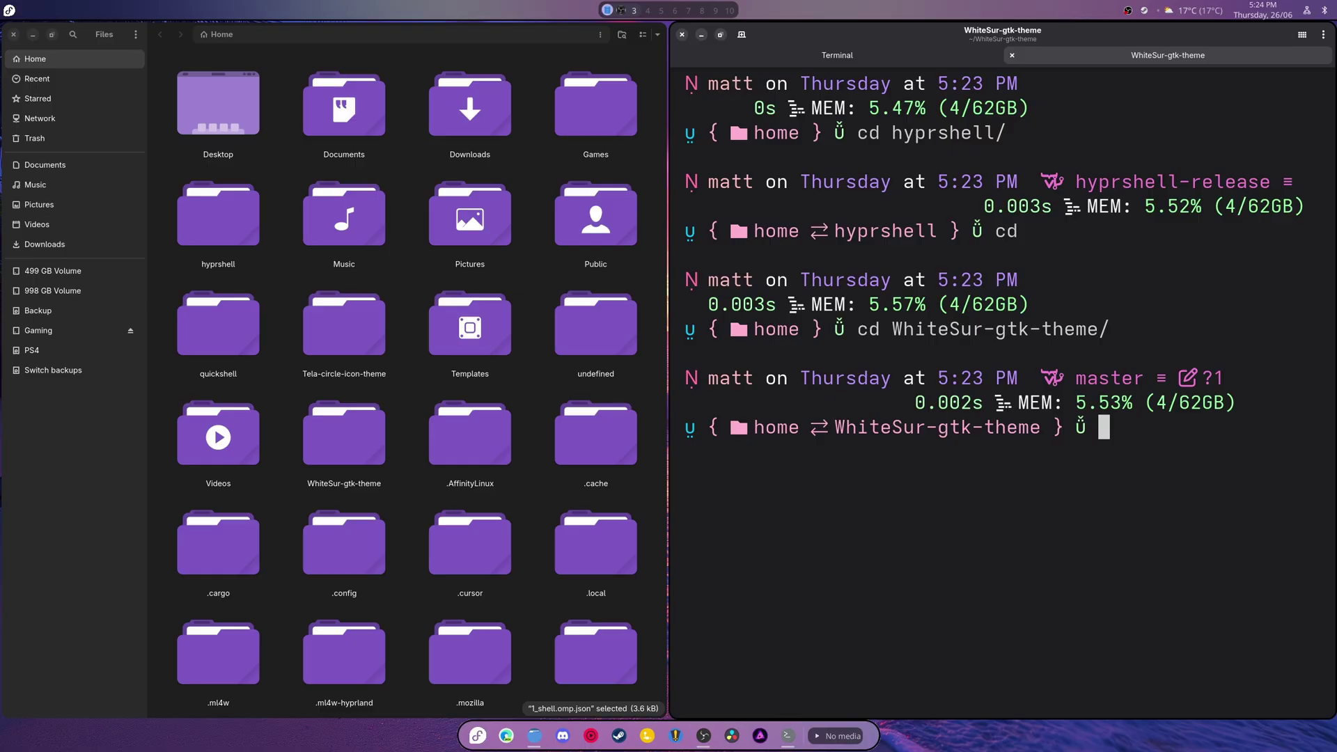
- Select the .ml4w-hyprland folder, dismiss the Switch backups access error, then close Files and Terminal
scroll(298, 454, down, 5)
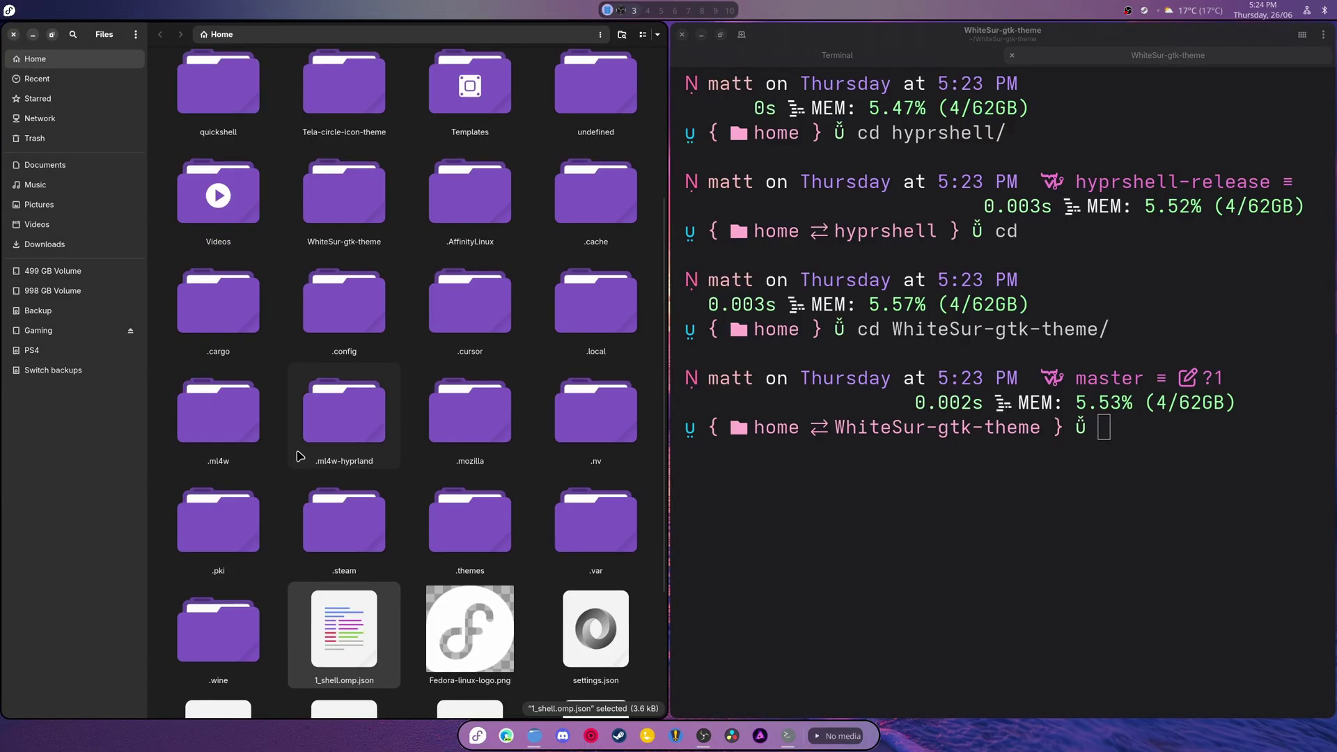
click(350, 380)
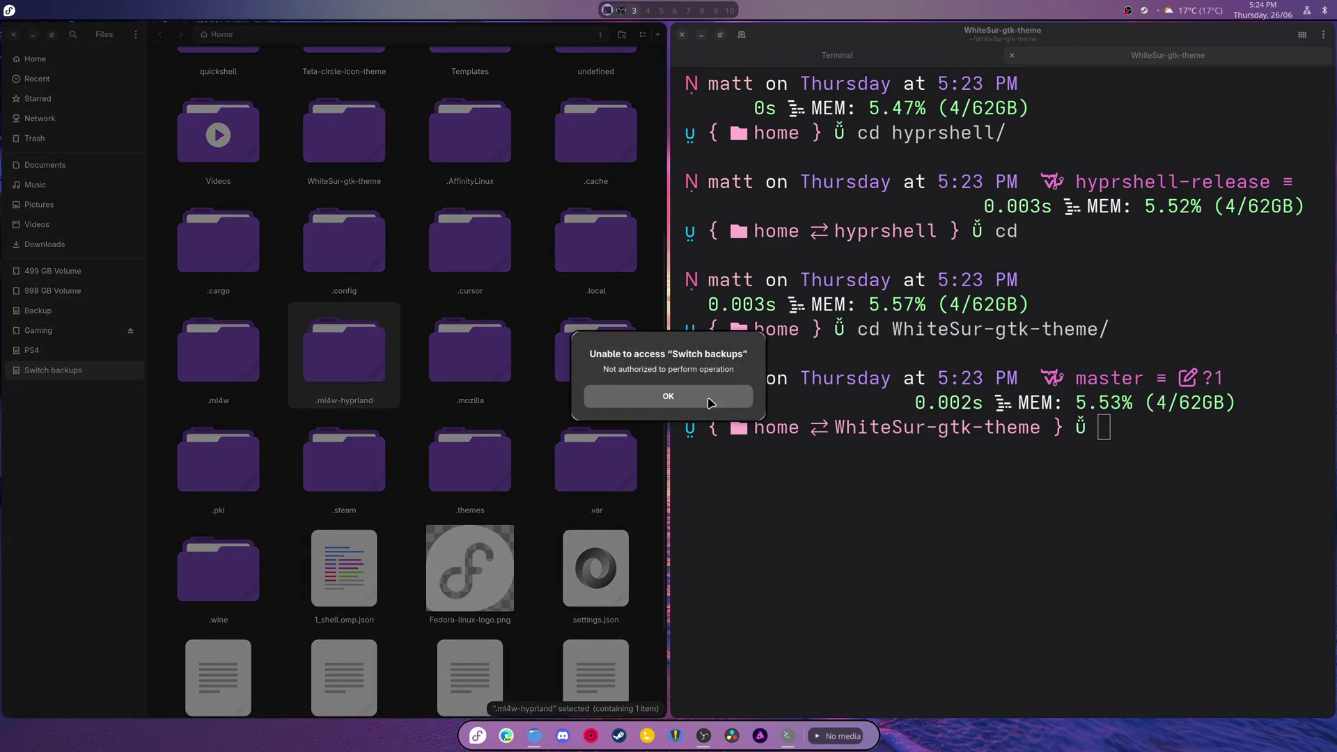
click(709, 402)
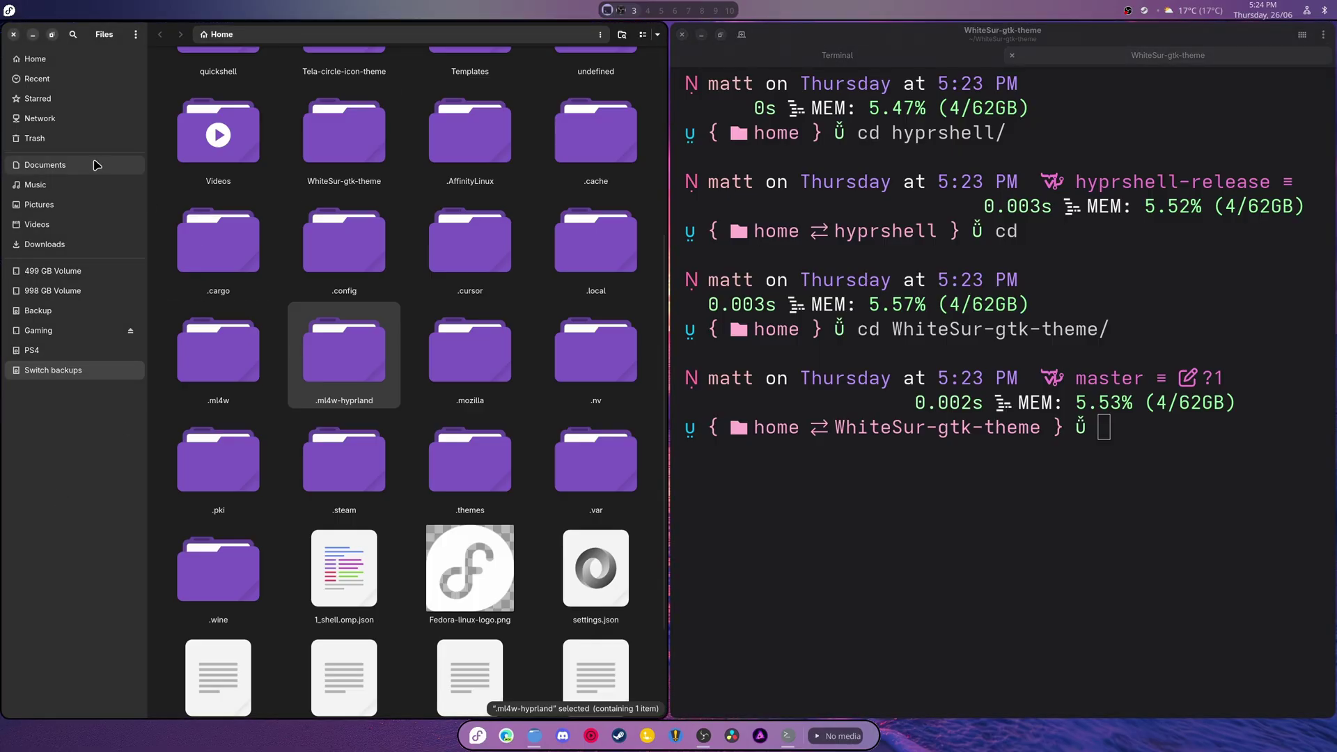
click(16, 35)
click(16, 35)
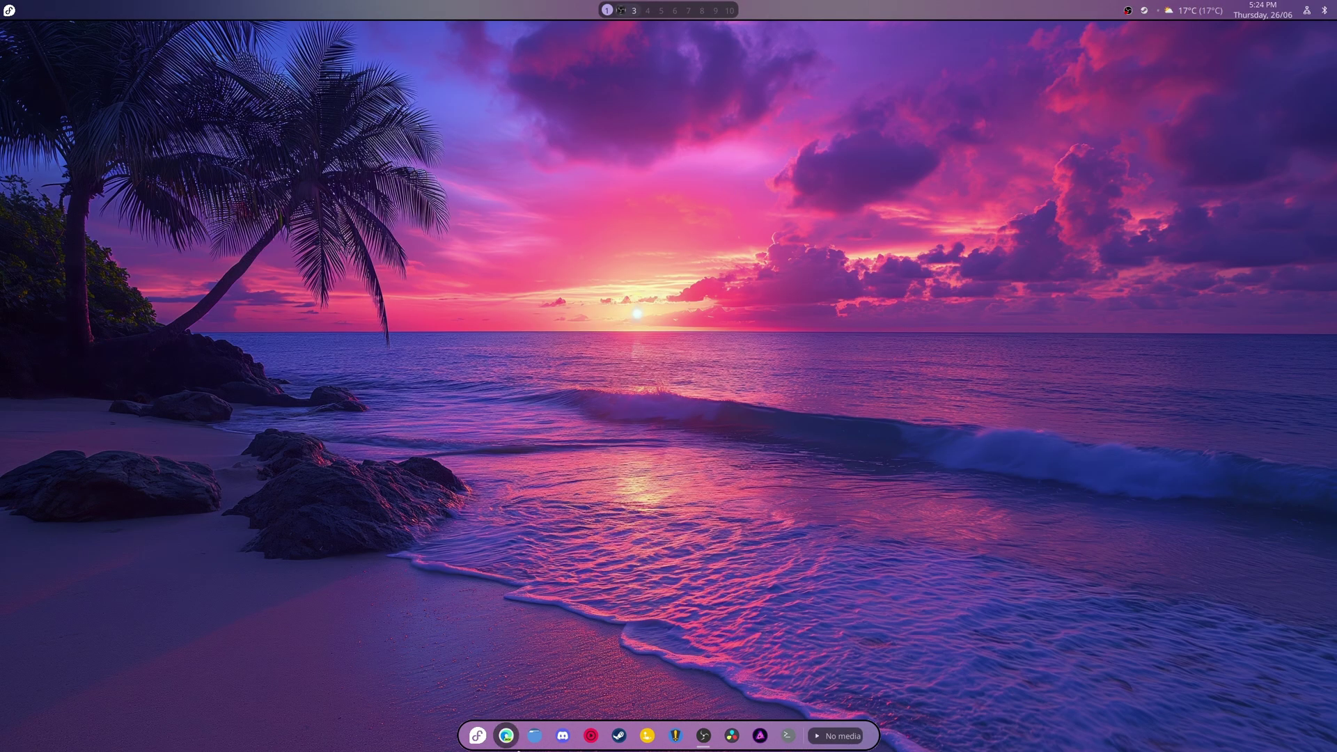
- Reopen Files at the Home folder from the dock and tile it to fill the desktop
click(534, 735)
drag(642, 281, 705, 364)
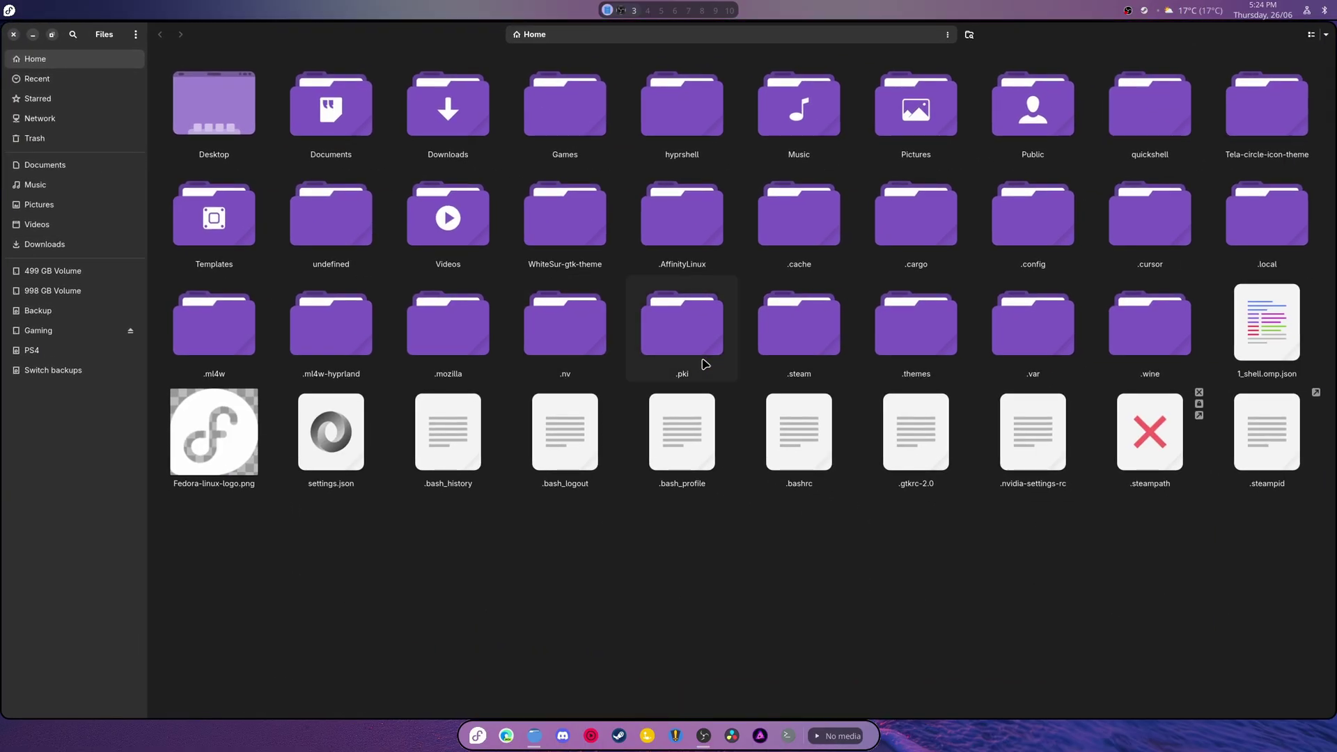